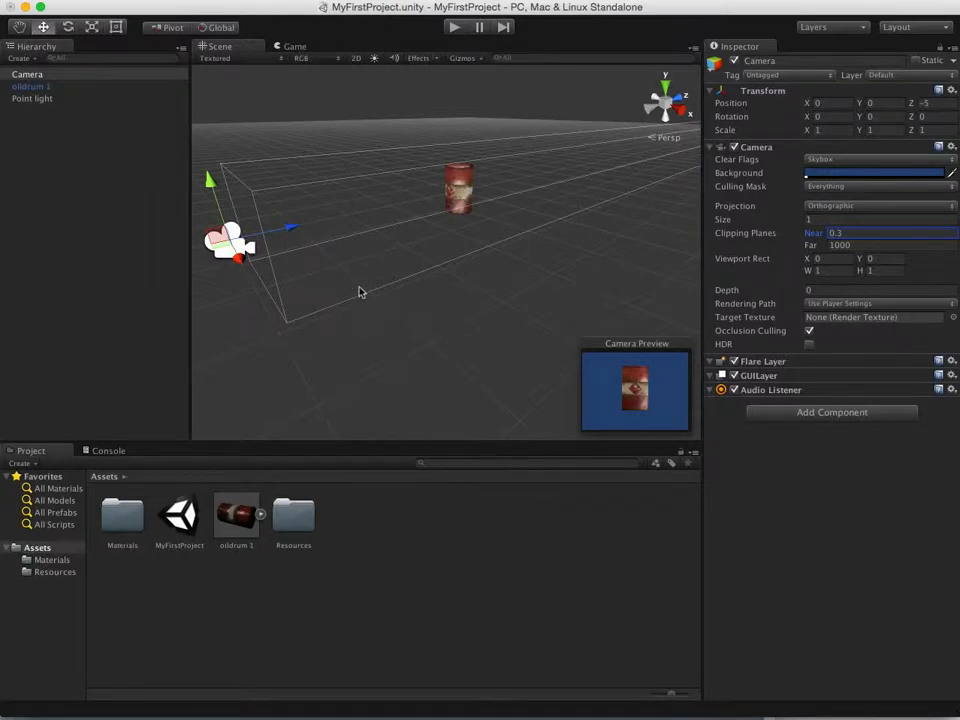
Step: Examine the selected camera's orthographic view volume around the oil drum in both the perspective and isometric scene views
{"action": "left_click_drag", "start_coordinate": [358, 285], "coordinate": [401, 272], "text": "alt"}
{"action": "left_click", "coordinate": [47, 86]}
{"action": "left_click", "coordinate": [47, 75]}
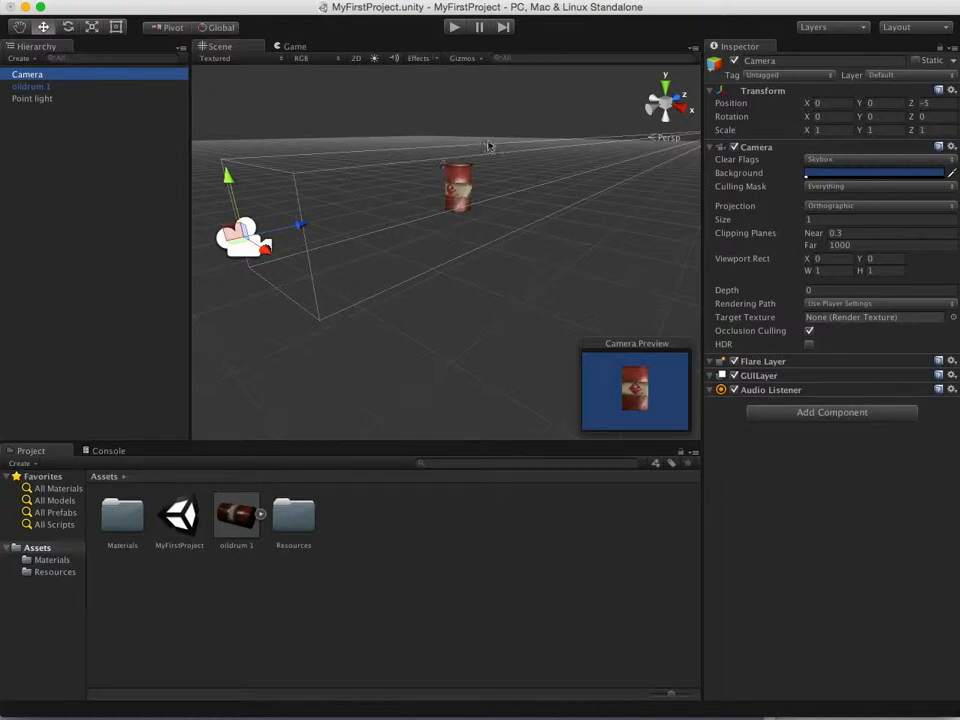
{"action": "left_click", "coordinate": [662, 139]}
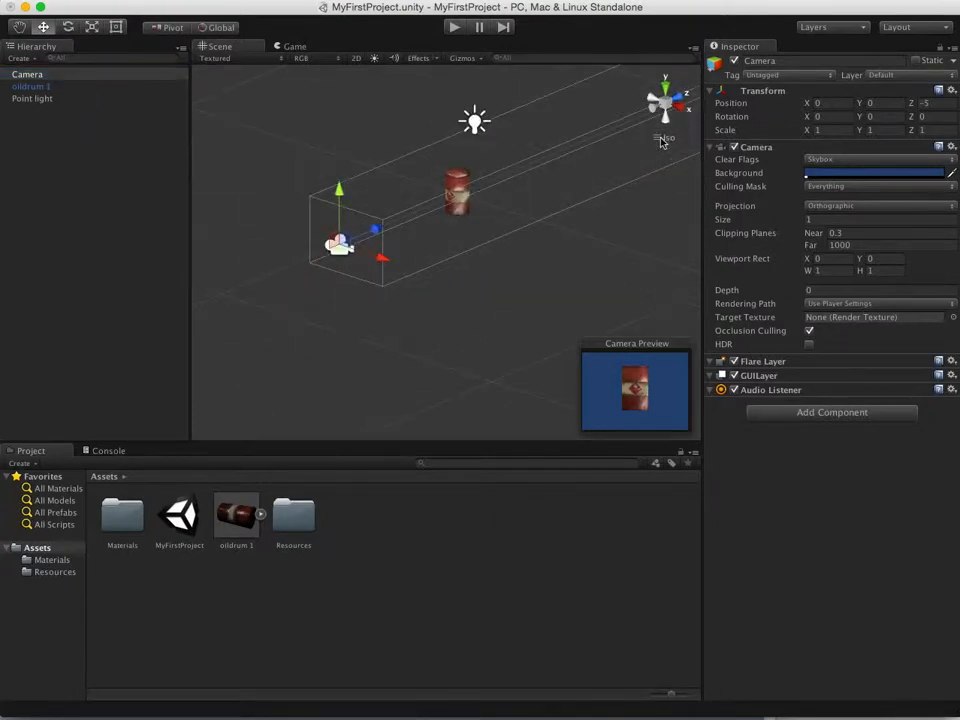
{"action": "left_click", "coordinate": [662, 139]}
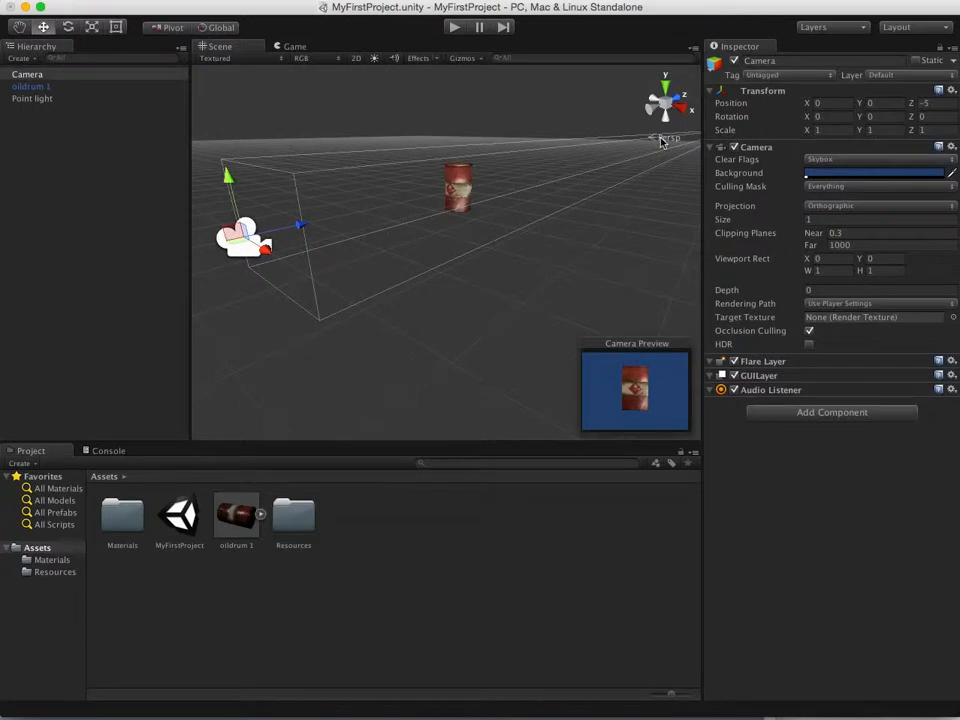
{"action": "left_click", "coordinate": [662, 139]}
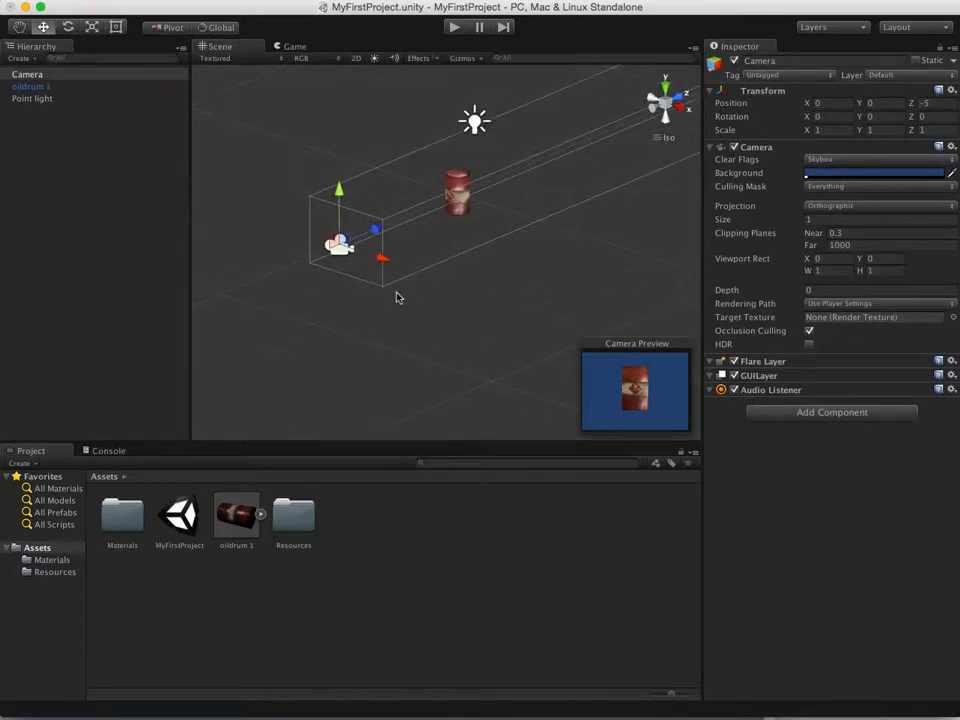
{"action": "left_click_drag", "start_coordinate": [390, 298], "coordinate": [578, 194], "text": "alt"}
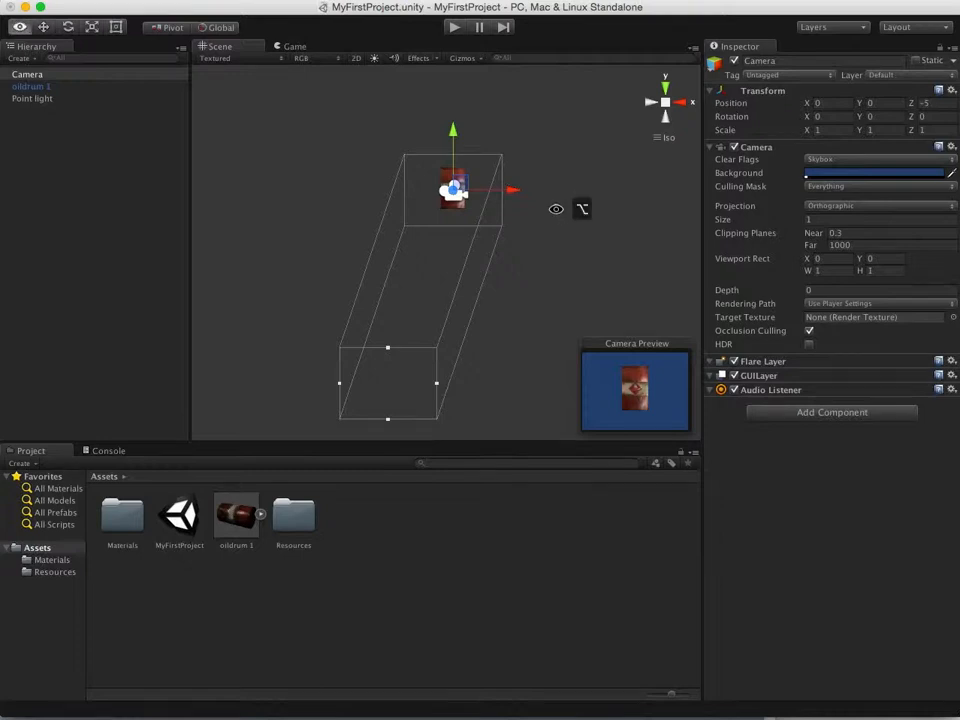
{"action": "mouse_move", "coordinate": [557, 208]}
{"action": "left_mouse_down", "text": "alt"}
{"action": "mouse_move", "coordinate": [549, 272]}
{"action": "mouse_move", "coordinate": [554, 212]}
{"action": "left_mouse_up", "text": "alt"}
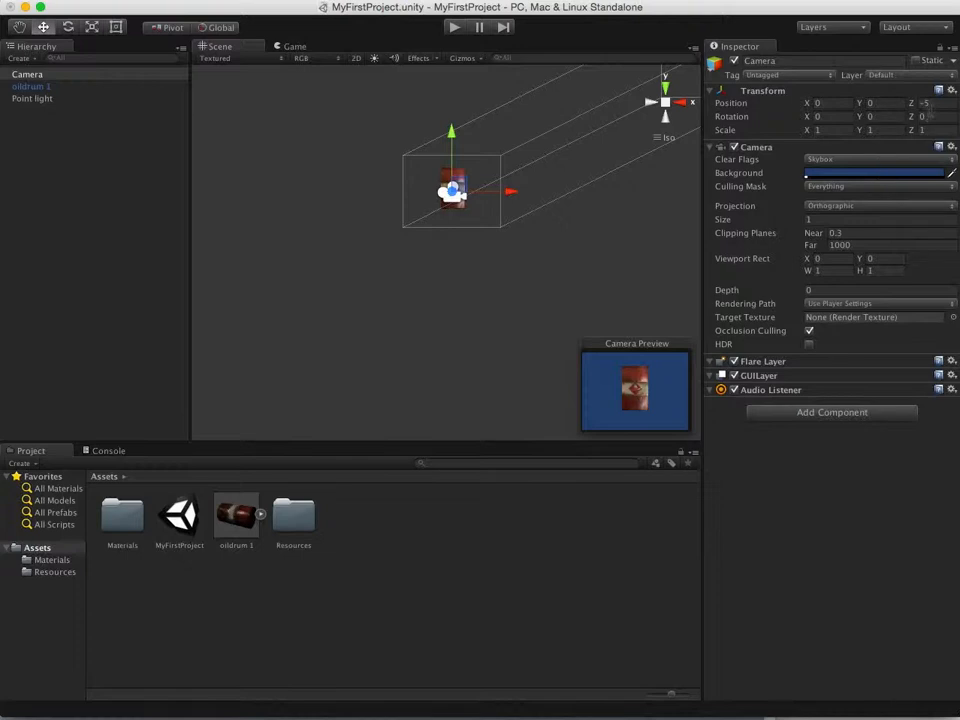
Step: Try the camera at Z position -10, and set its Z position back to -5
{"action": "left_click", "coordinate": [934, 103]}
{"action": "type", "text": "-10"}
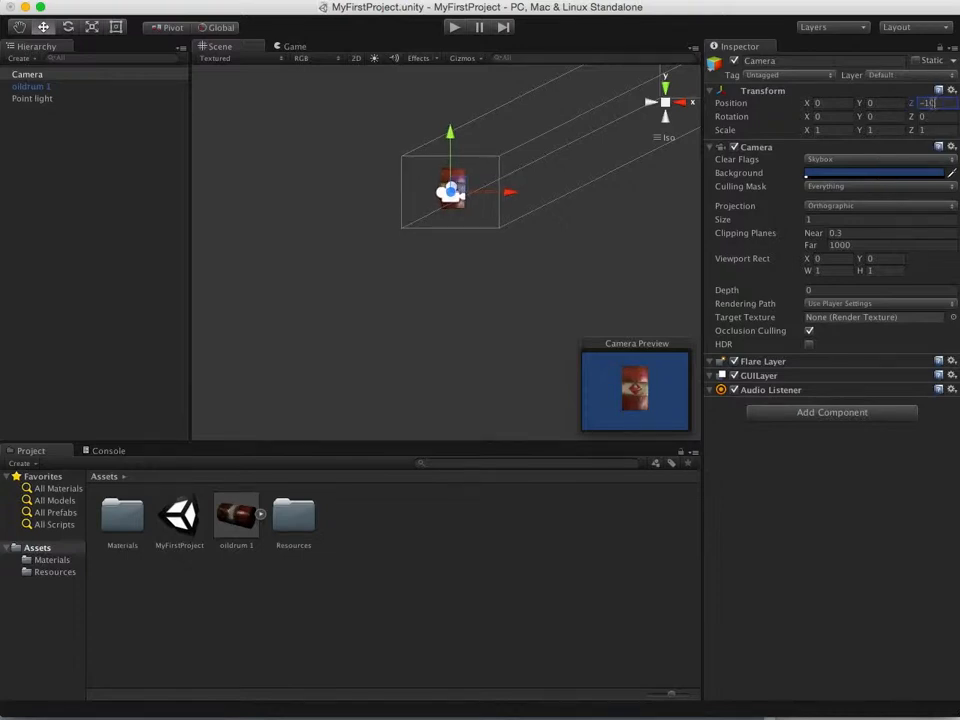
{"action": "type", "text": "-5"}
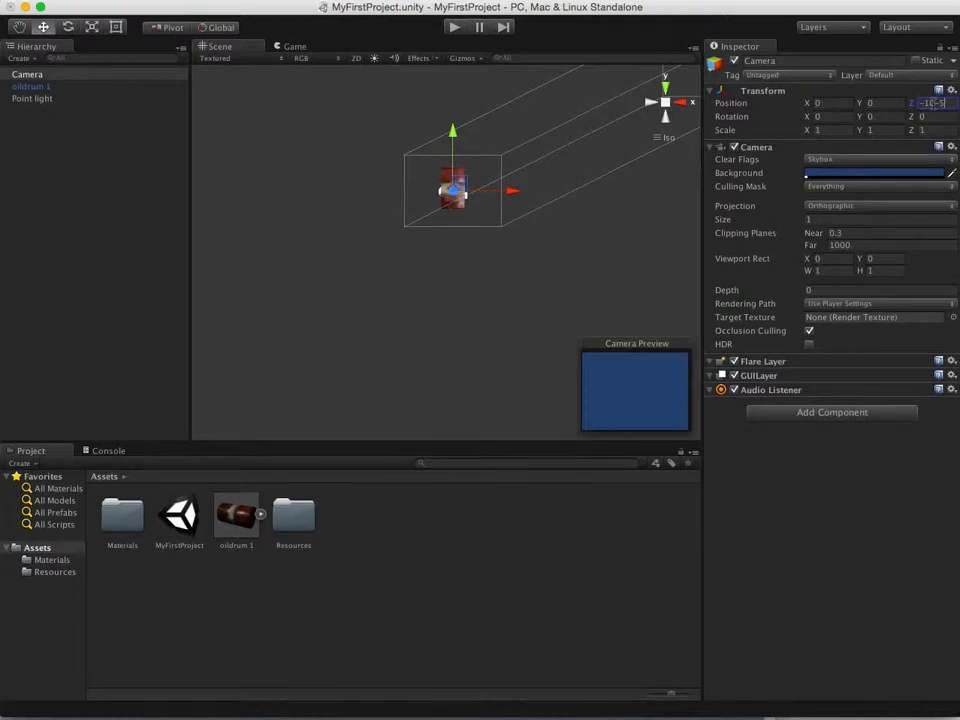
{"action": "key", "text": "BackSpace"}
{"action": "key", "text": "BackSpace"}
{"action": "key", "text": "BackSpace"}
{"action": "type", "text": "5"}
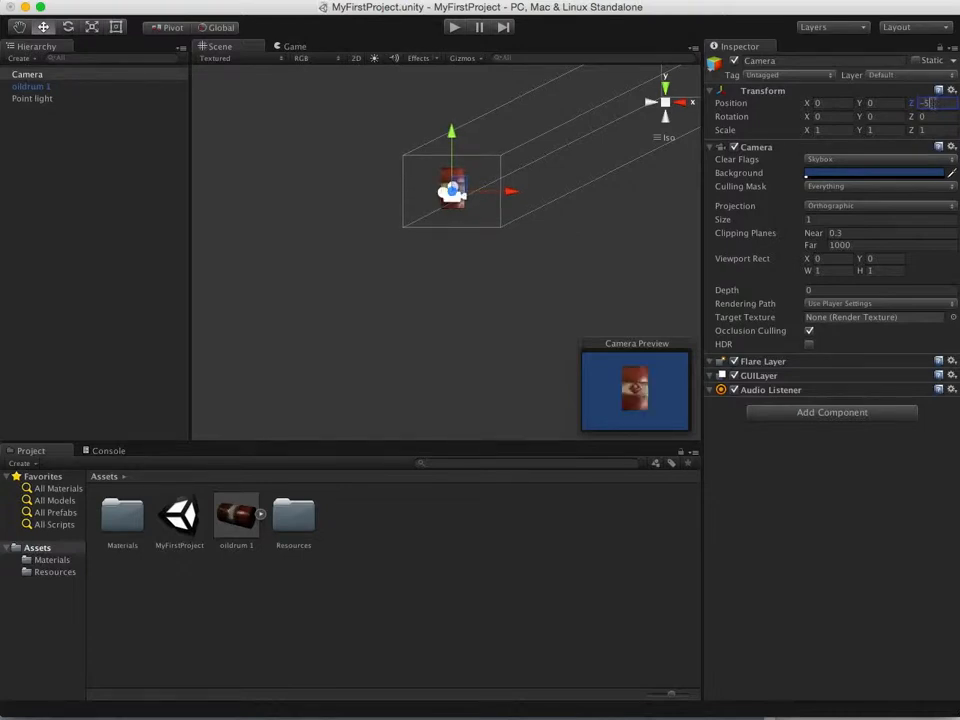
Step: Set the camera's projection to Perspective and switch the scene view from isometric to perspective display
{"action": "left_click", "coordinate": [950, 206]}
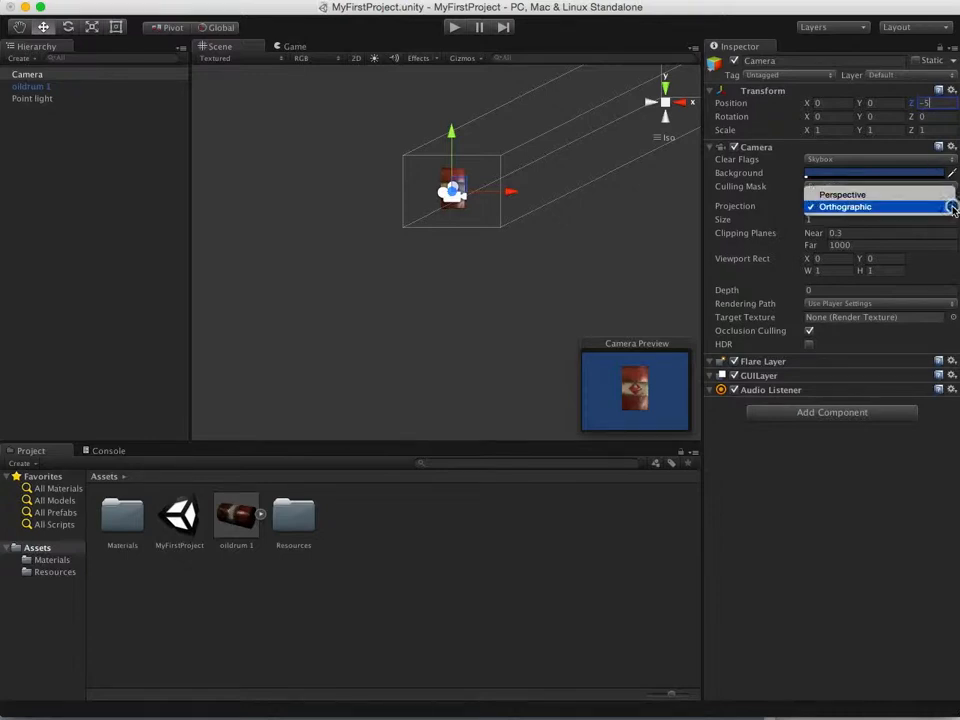
{"action": "left_click", "coordinate": [935, 196]}
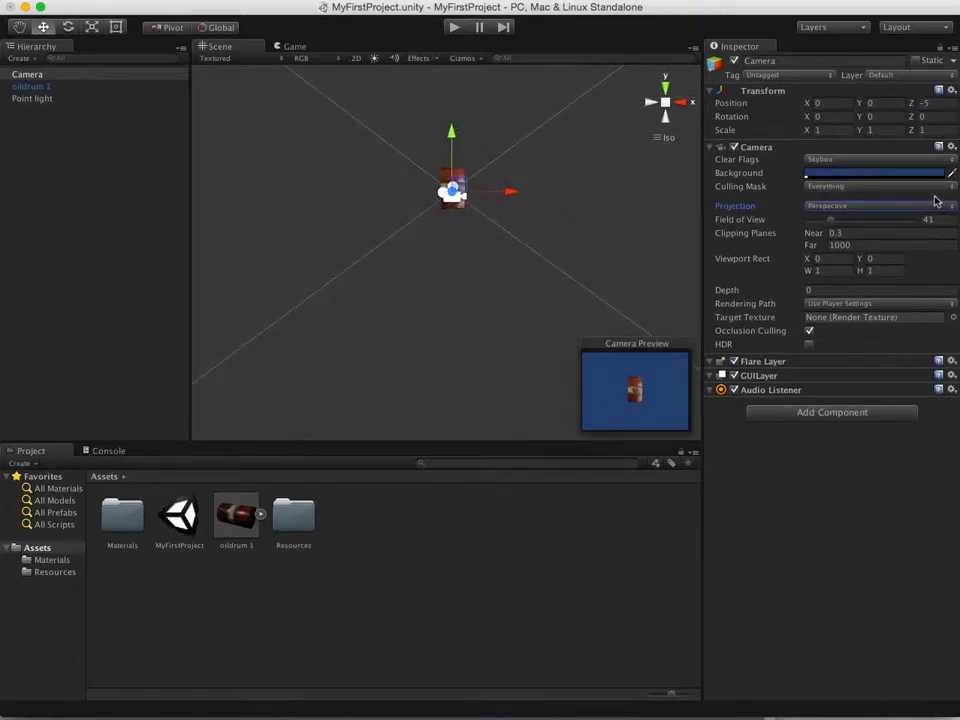
{"action": "left_click", "coordinate": [670, 138]}
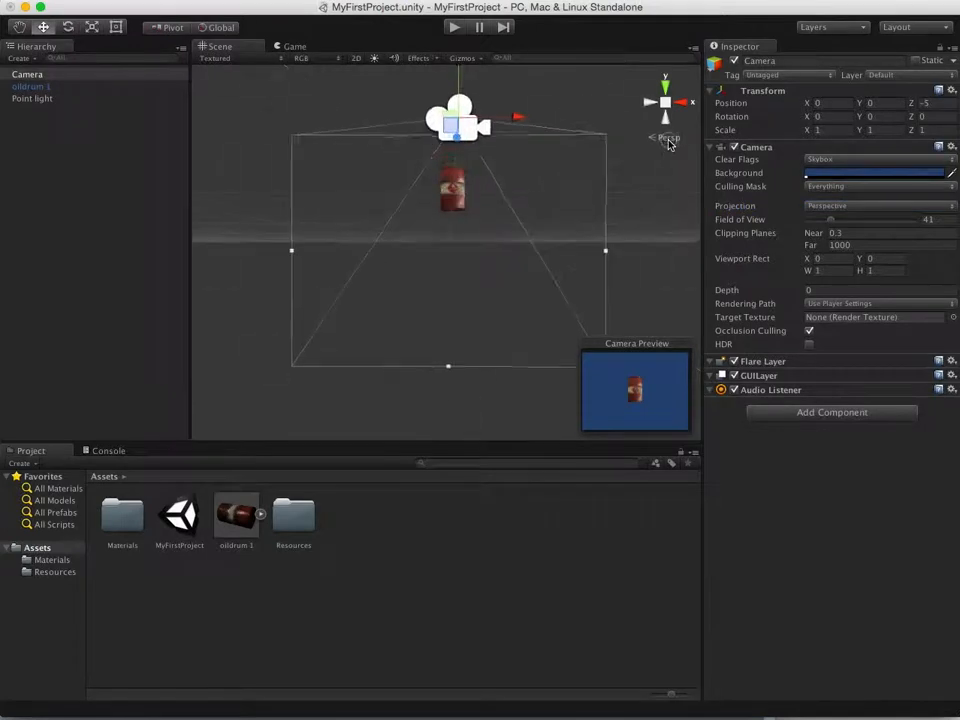
{"action": "left_click_drag", "start_coordinate": [482, 210], "coordinate": [401, 279], "text": "alt"}
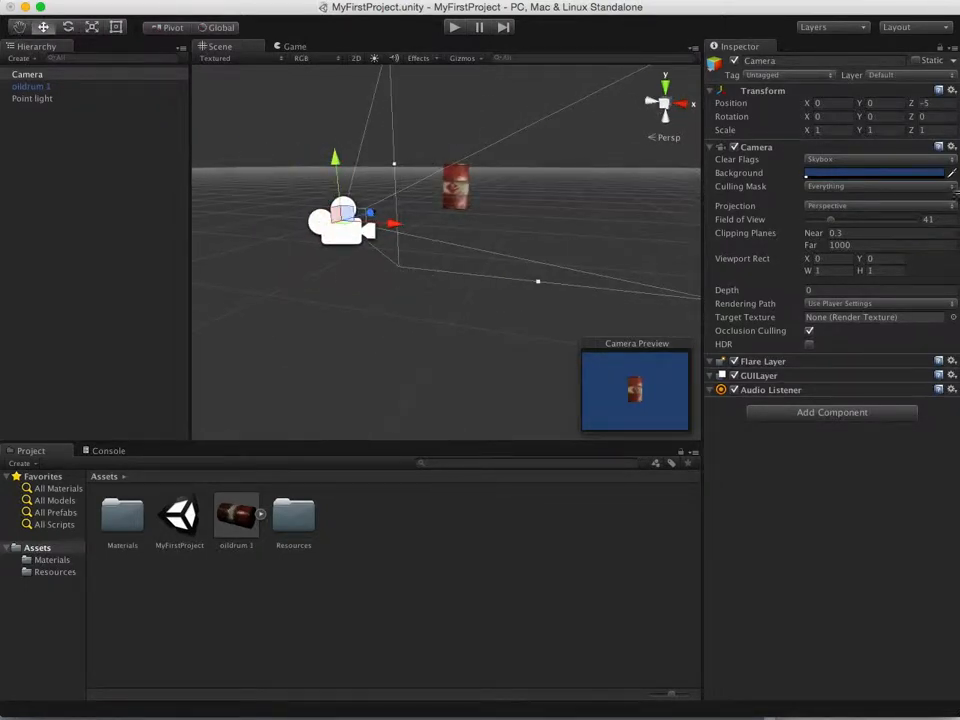
Step: Set the camera's projection to Orthographic and reselect the camera to inspect its view volume
{"action": "left_click", "coordinate": [950, 206]}
{"action": "left_click", "coordinate": [943, 219]}
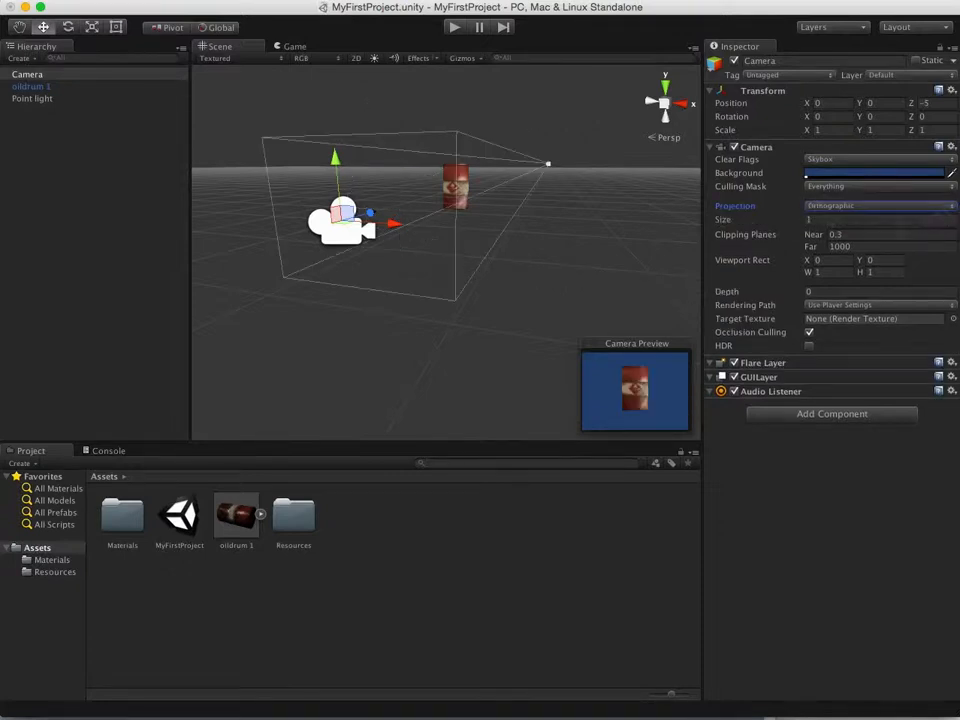
{"action": "left_click", "coordinate": [435, 266]}
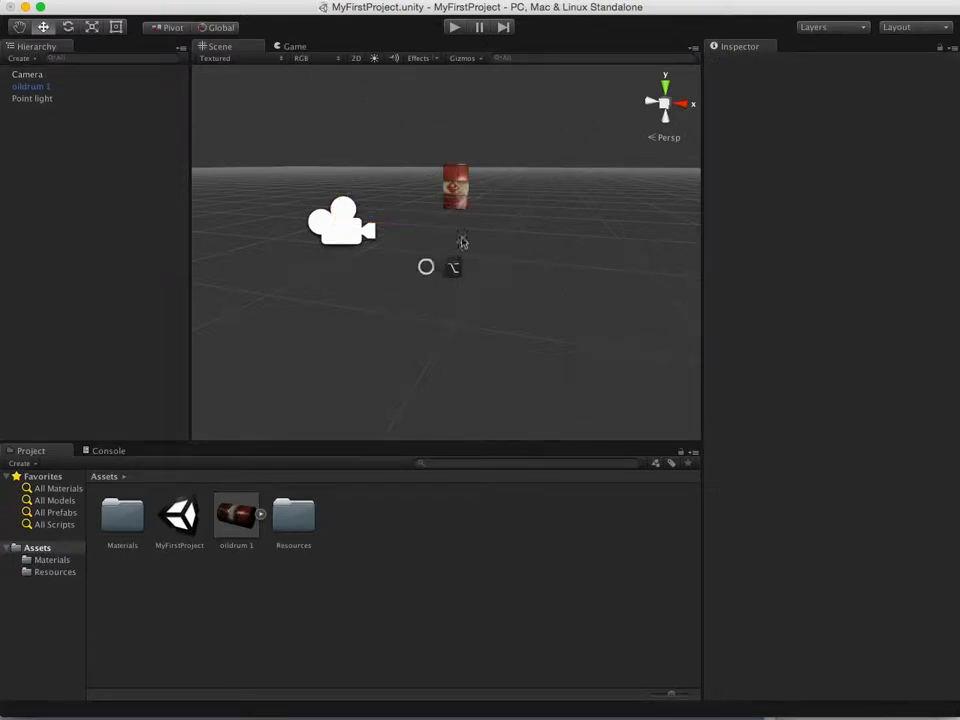
{"action": "left_click", "coordinate": [358, 237]}
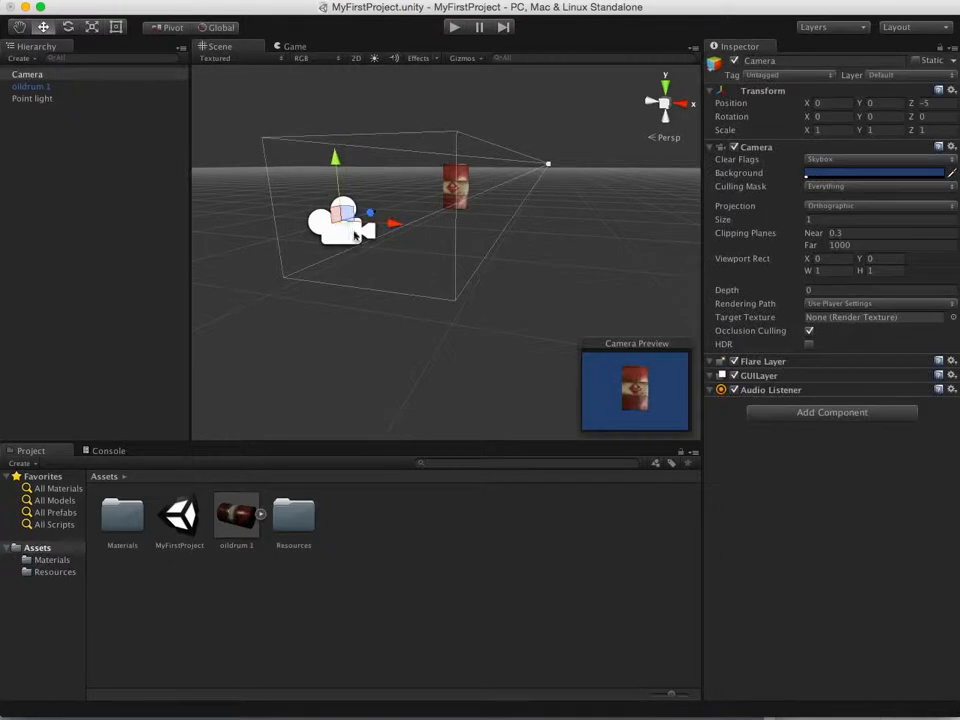
{"action": "left_click_drag", "start_coordinate": [508, 283], "coordinate": [431, 373], "text": "alt"}
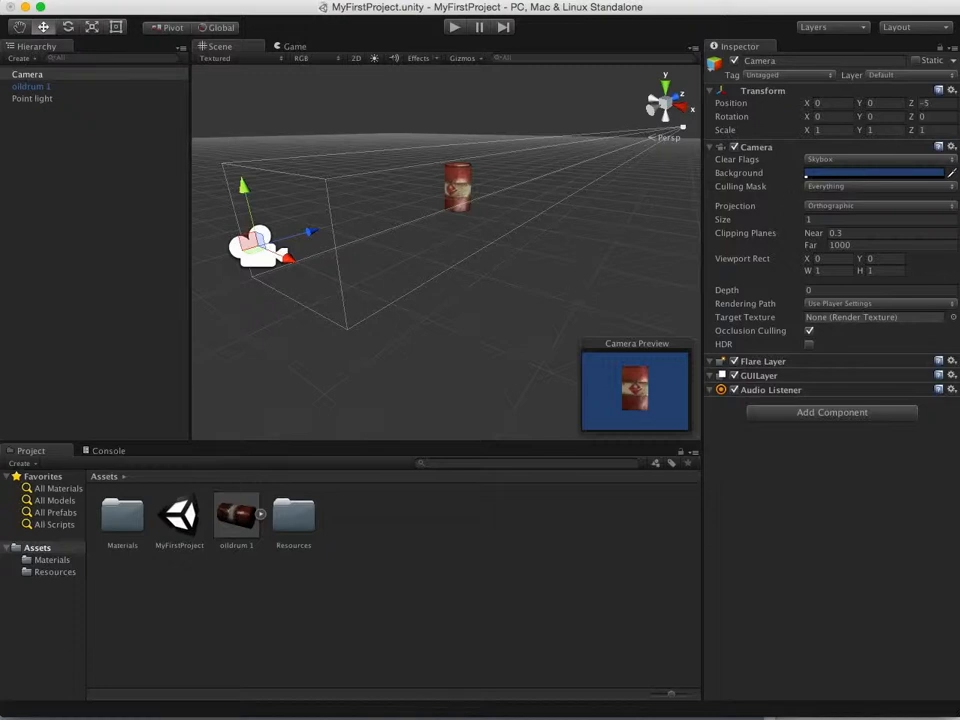
Step: Set the camera's projection back to Perspective and examine how its viewing frustum spreads around the oil drum
{"action": "left_click", "coordinate": [953, 207]}
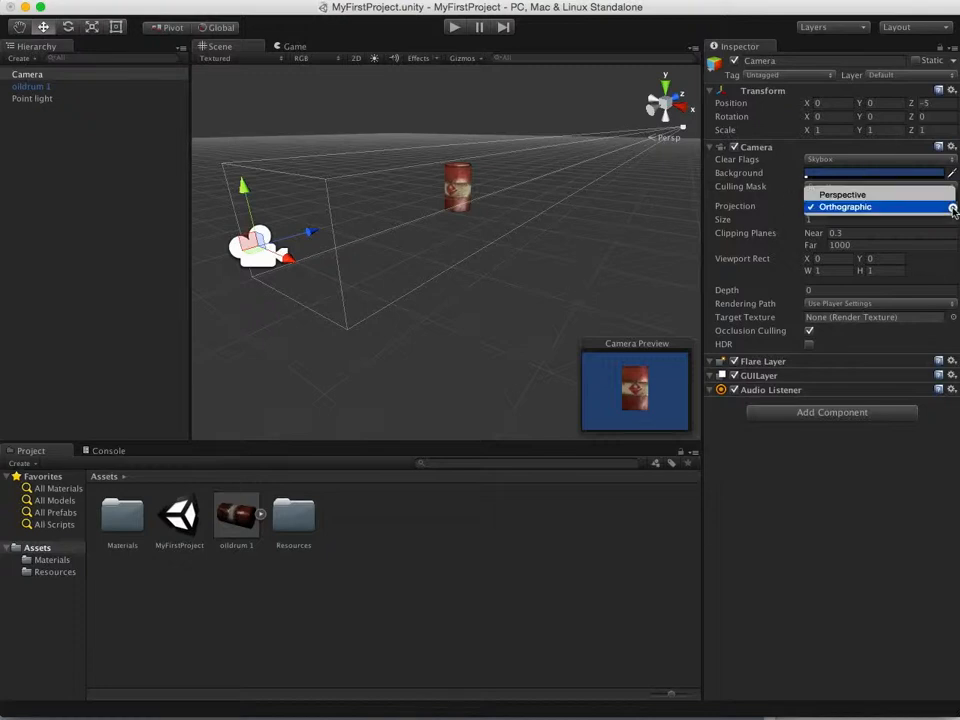
{"action": "left_click", "coordinate": [896, 197]}
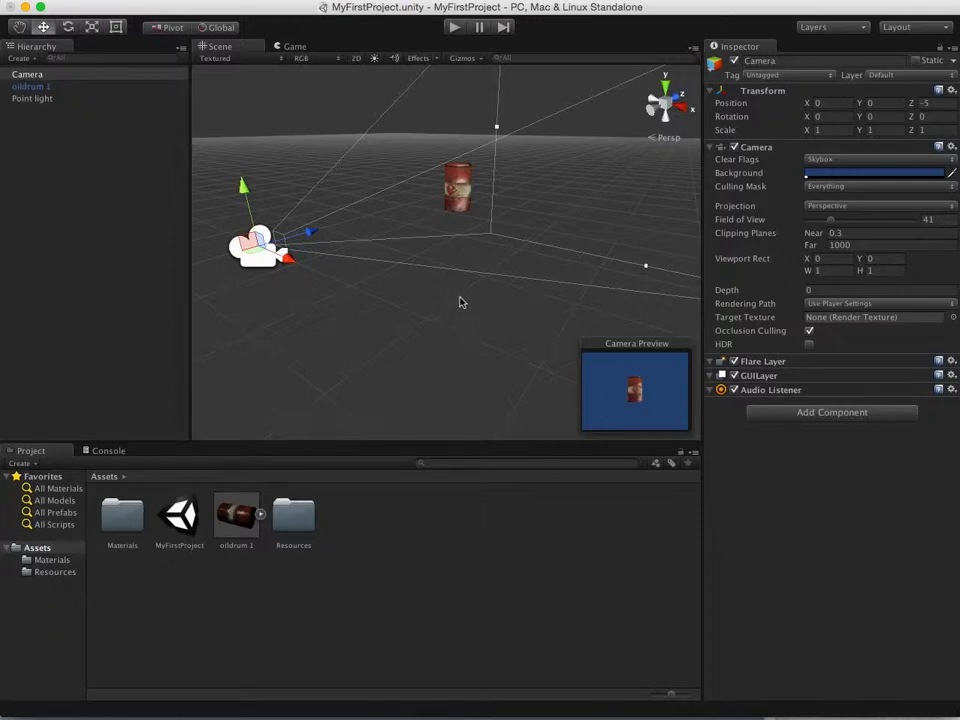
{"action": "left_click_drag", "start_coordinate": [461, 300], "coordinate": [436, 318], "text": "alt"}
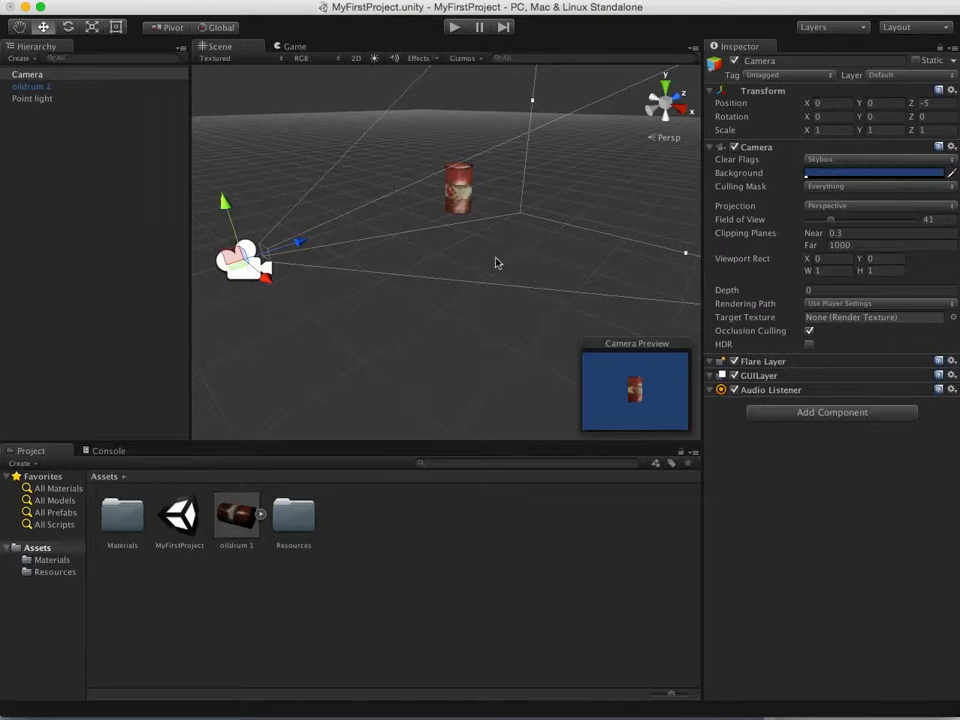
{"action": "left_click_drag", "start_coordinate": [497, 257], "coordinate": [433, 236], "text": "alt"}
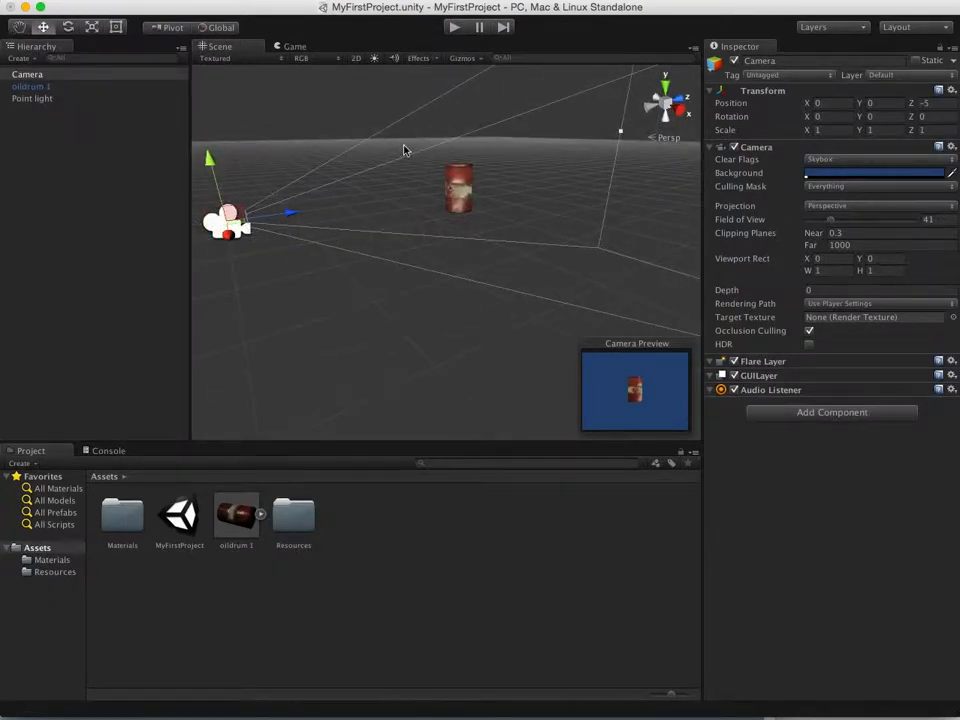
{"action": "left_click_drag", "start_coordinate": [285, 266], "coordinate": [531, 277], "text": "alt"}
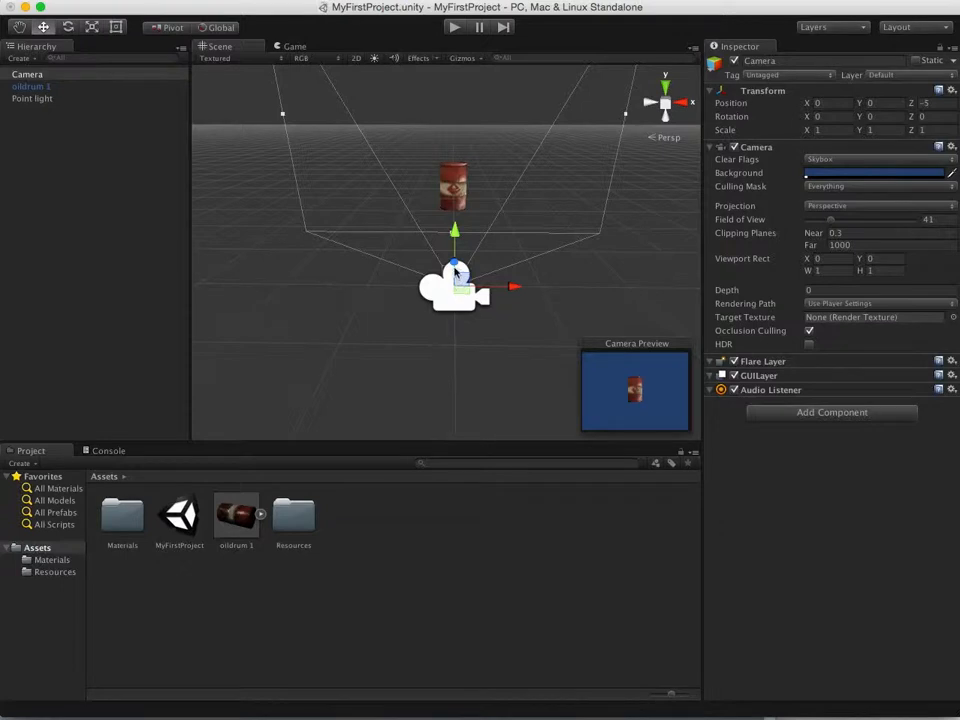
{"action": "left_click_drag", "start_coordinate": [455, 270], "coordinate": [347, 247], "text": "alt"}
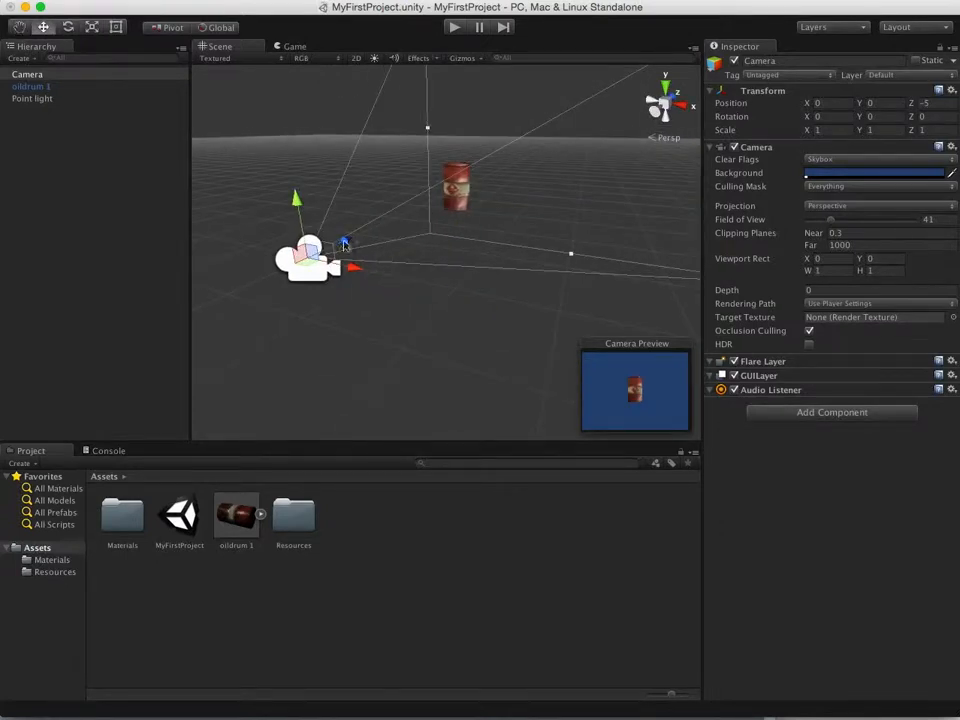
{"action": "left_click_drag", "start_coordinate": [345, 245], "coordinate": [440, 267], "text": "alt"}
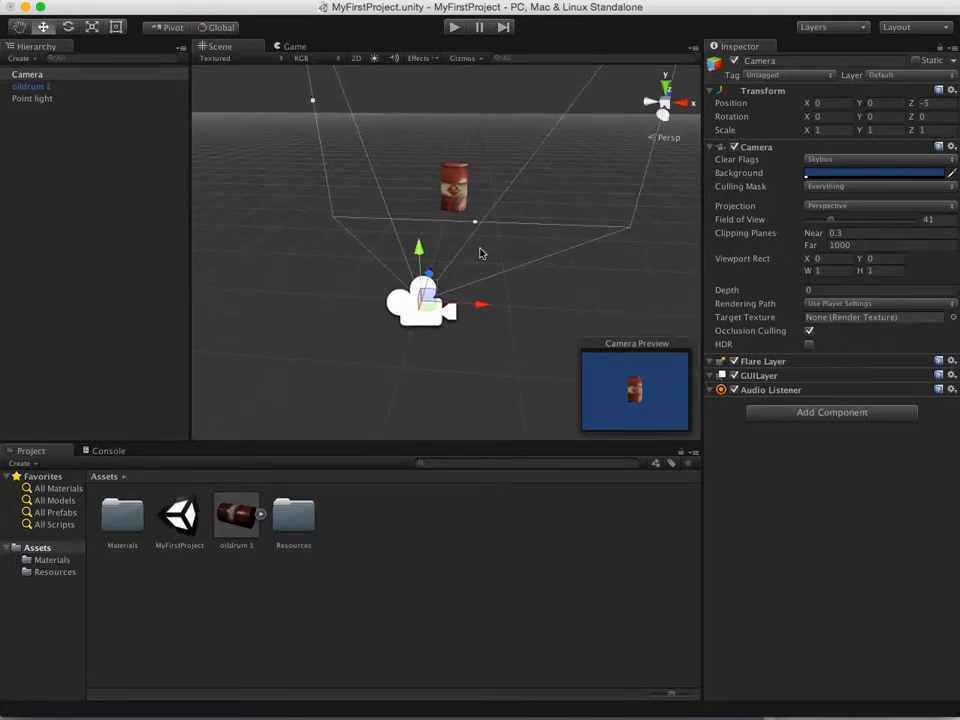
{"action": "left_click_drag", "start_coordinate": [480, 253], "coordinate": [332, 240], "text": "alt"}
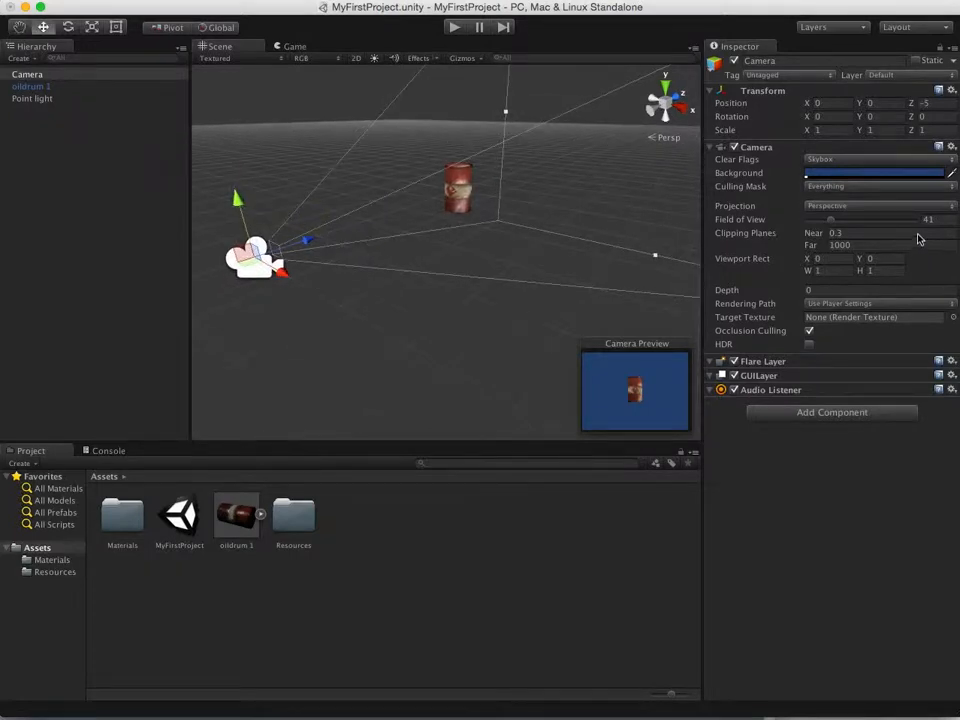
Step: Compare the camera's view volumes by setting its projection to Orthographic and back to Perspective
{"action": "left_click", "coordinate": [953, 209]}
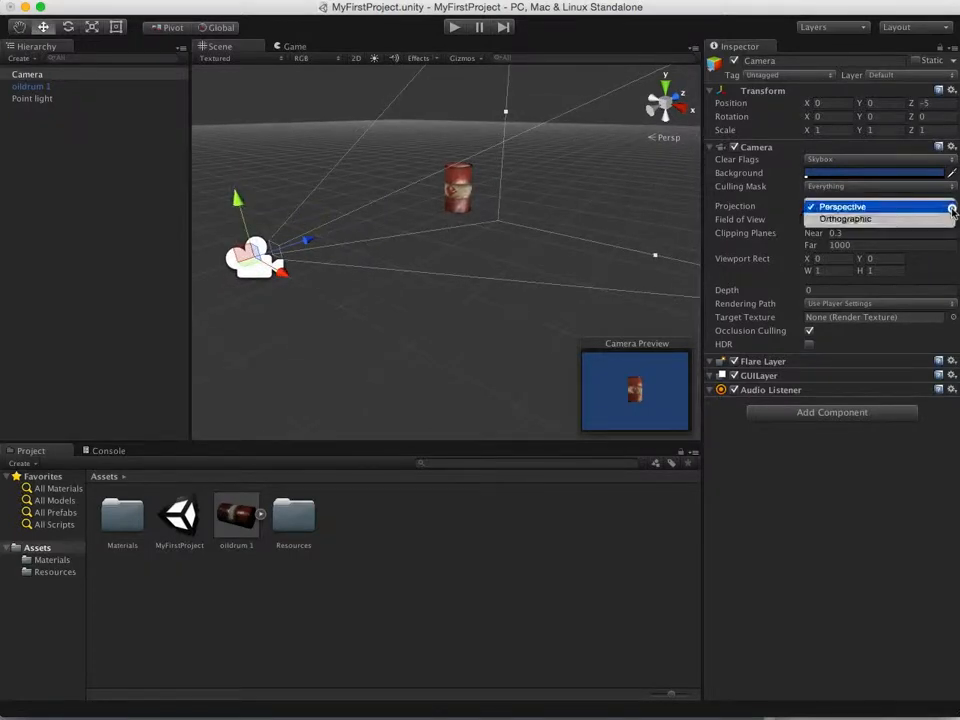
{"action": "left_click", "coordinate": [940, 217]}
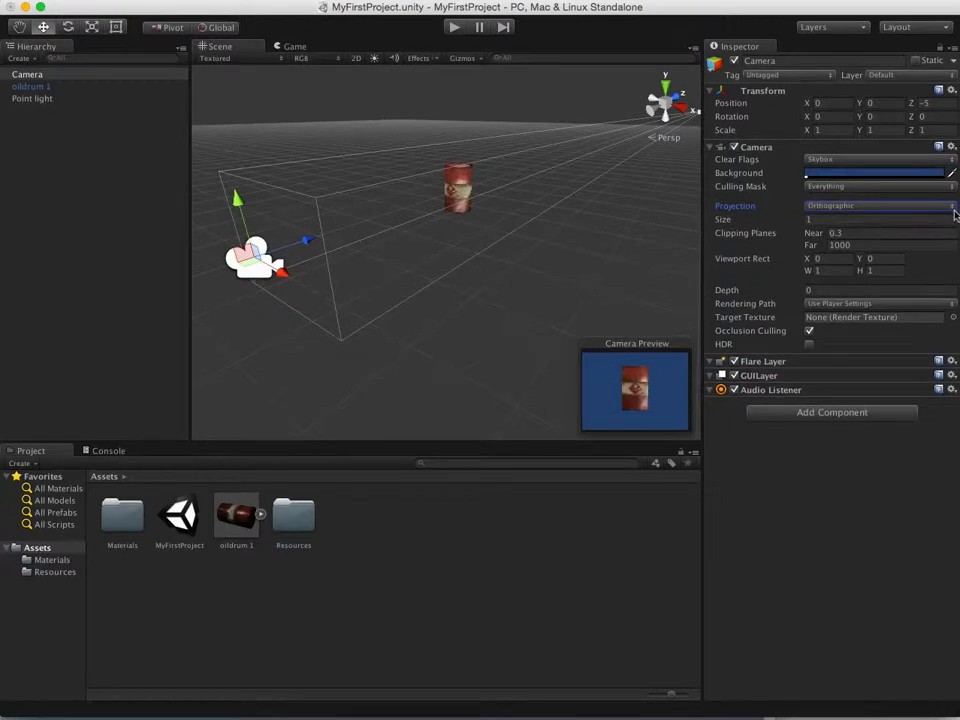
{"action": "left_click", "coordinate": [955, 210]}
{"action": "left_click", "coordinate": [930, 197]}
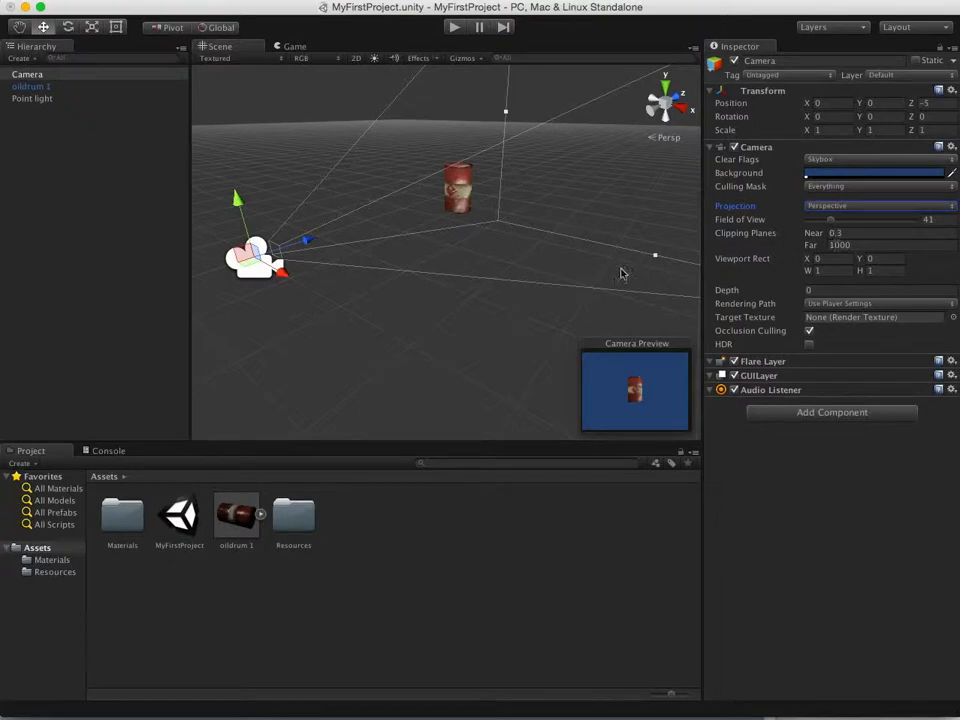
Step: Set the camera's far clipping plane to 6 and inspect the shortened frustum around the oil drum
{"action": "left_click_drag", "start_coordinate": [568, 287], "coordinate": [546, 295], "text": "alt"}
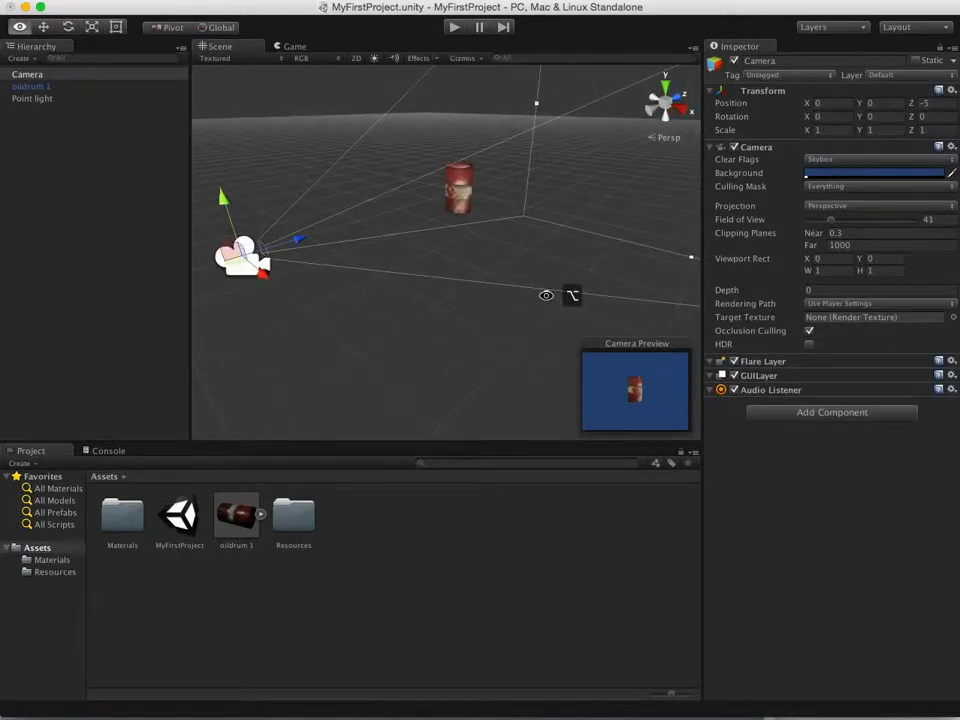
{"action": "left_click", "coordinate": [840, 246]}
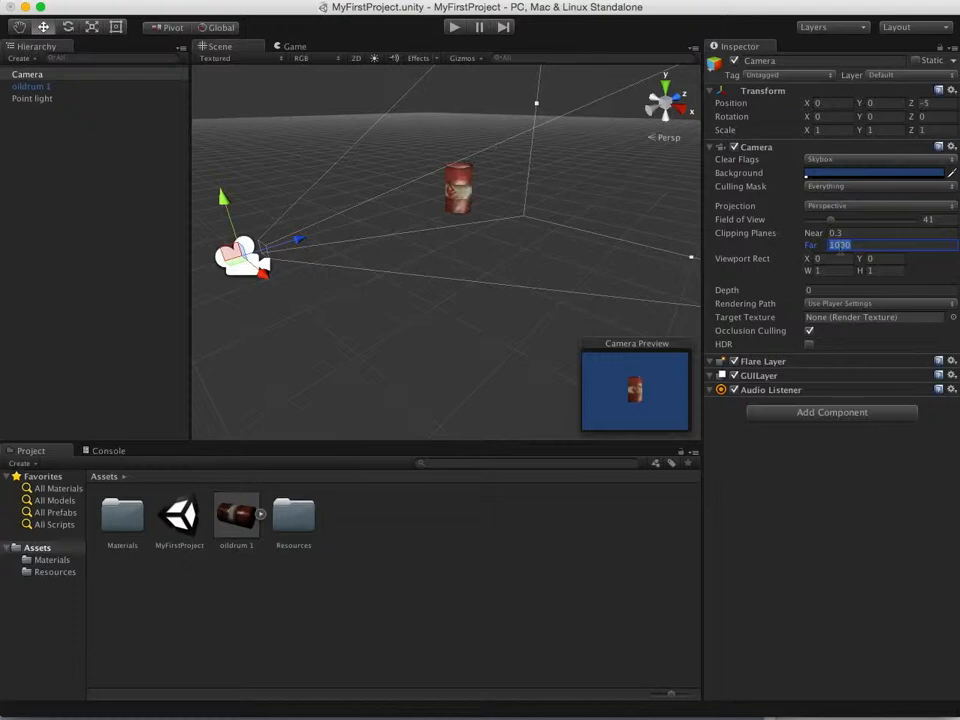
{"action": "type", "text": "6"}
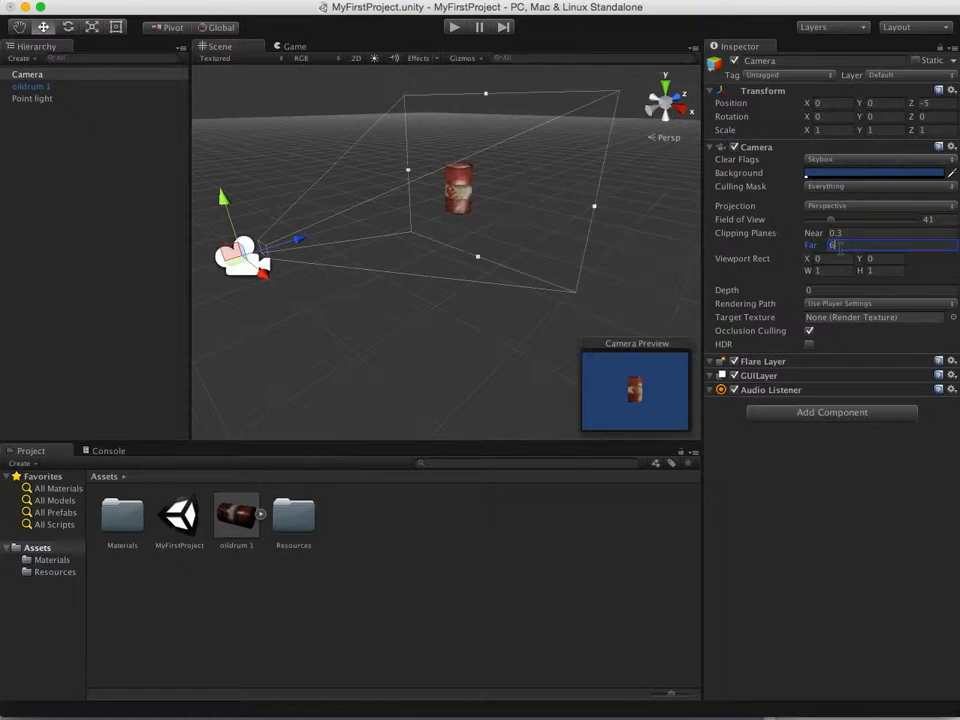
{"action": "left_click_drag", "start_coordinate": [542, 321], "coordinate": [510, 315], "text": "alt"}
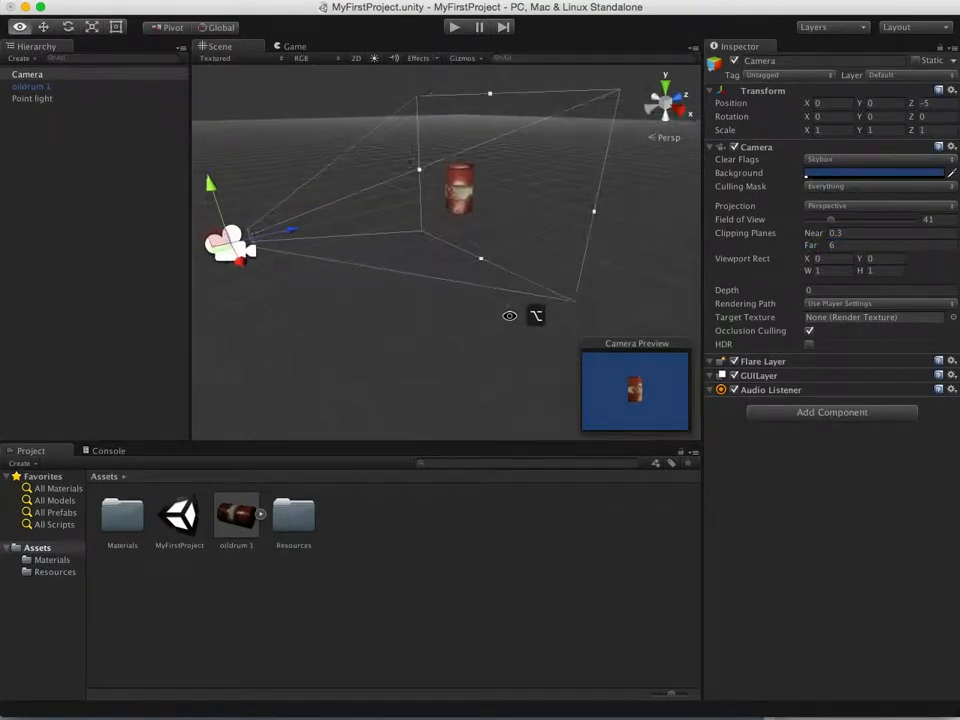
Step: Set the camera's far clipping plane to 3 and inspect where the frustum ends relative to the oil drum
{"action": "left_click", "coordinate": [834, 245]}
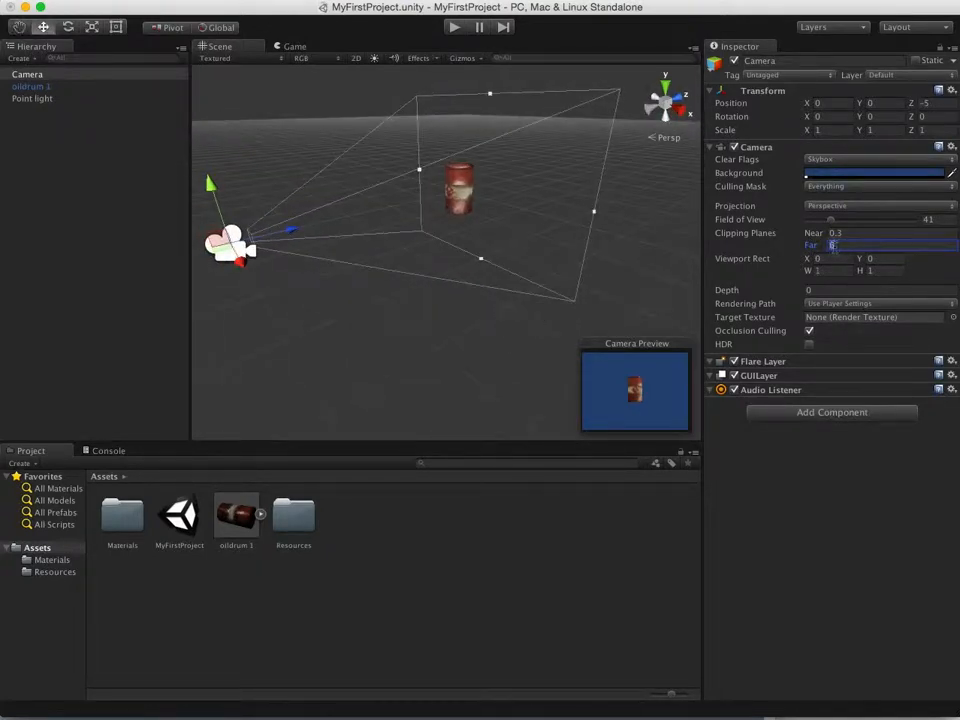
{"action": "type", "text": "3"}
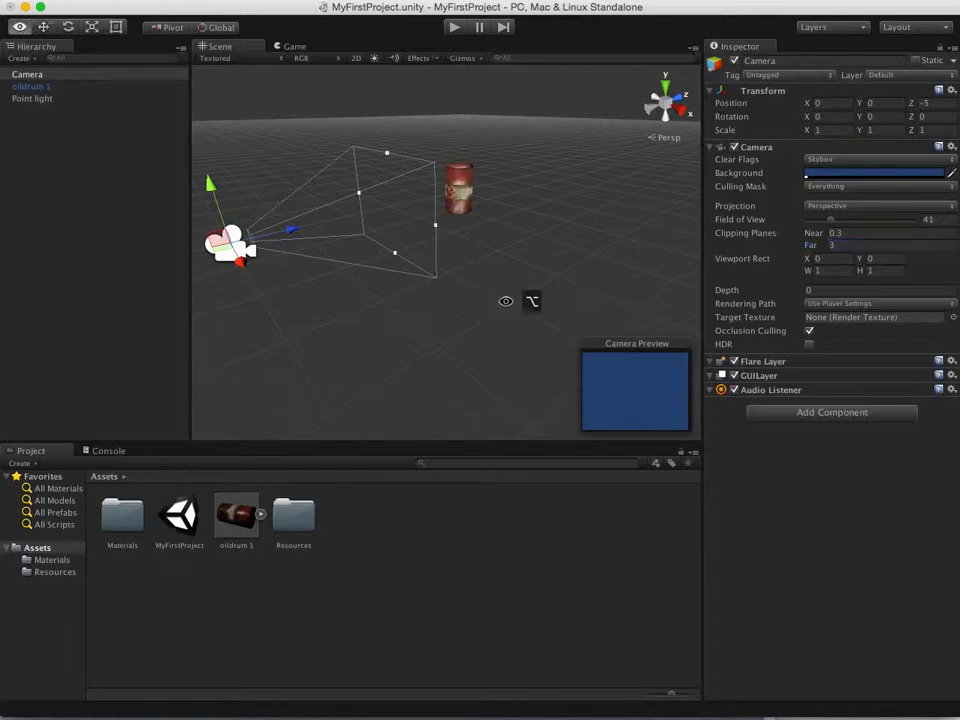
{"action": "mouse_move", "coordinate": [506, 298]}
{"action": "left_mouse_down", "text": "alt"}
{"action": "mouse_move", "coordinate": [403, 298]}
{"action": "mouse_move", "coordinate": [391, 272]}
{"action": "mouse_move", "coordinate": [495, 291]}
{"action": "left_mouse_up", "text": "alt"}
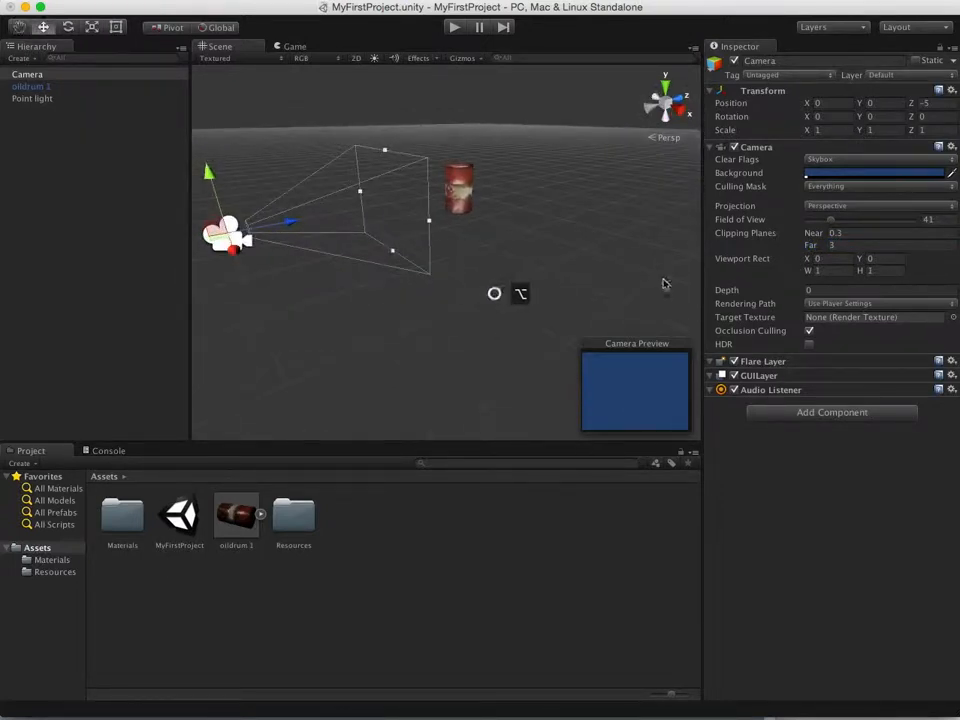
Step: Restore the camera's far clipping plane to 6 so that the frustum encloses the oil drum
{"action": "left_click", "coordinate": [853, 247]}
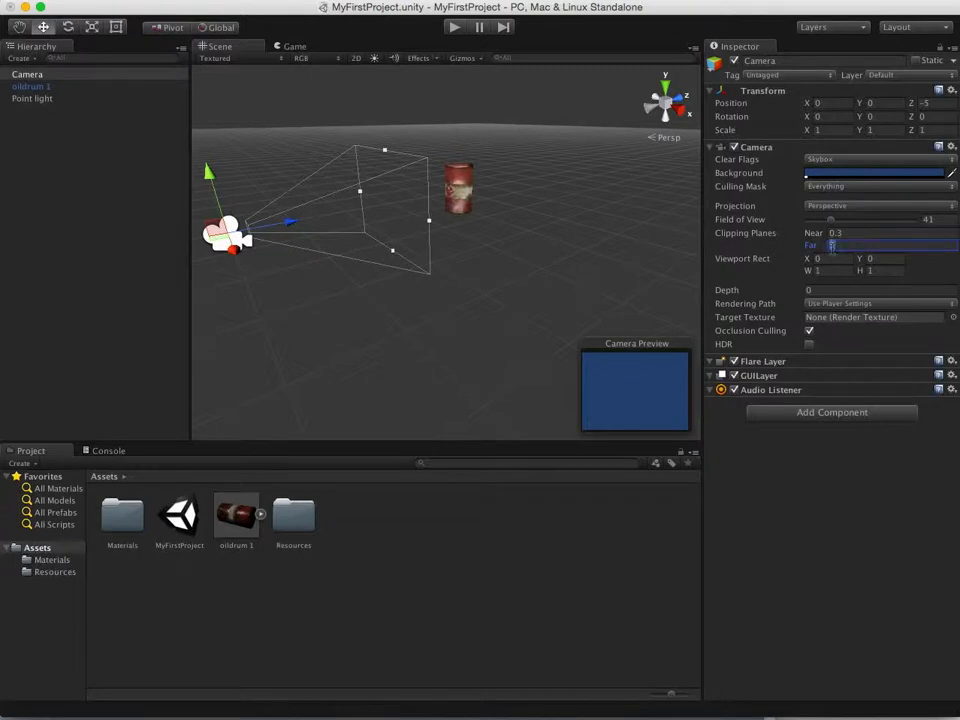
{"action": "type", "text": "6"}
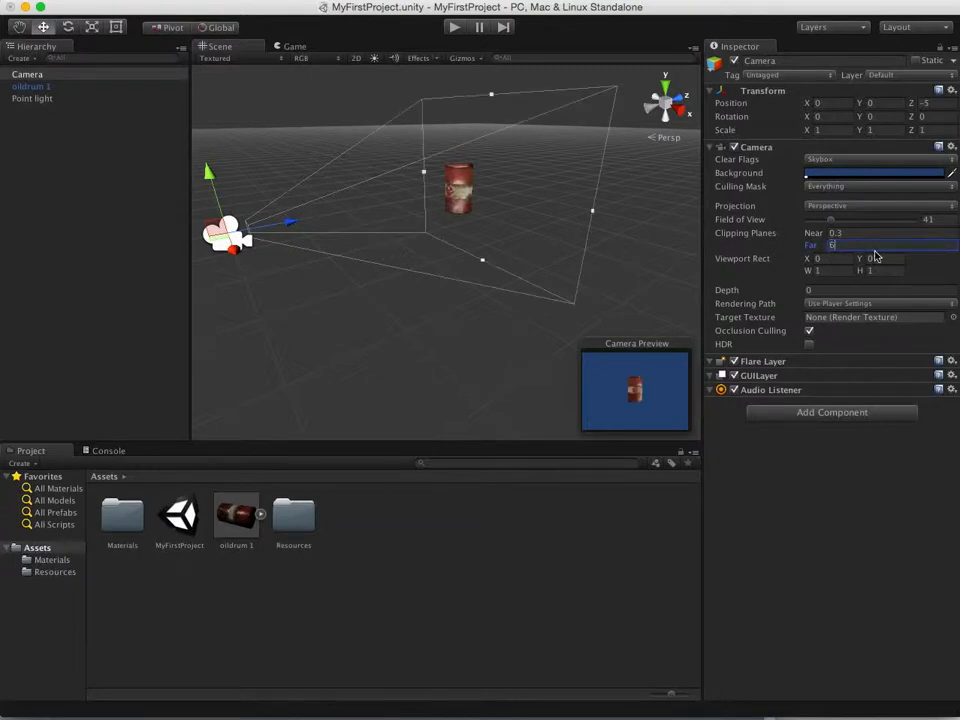
{"action": "mouse_move", "coordinate": [566, 281]}
{"action": "left_mouse_down", "text": "alt"}
{"action": "mouse_move", "coordinate": [394, 270]}
{"action": "mouse_move", "coordinate": [347, 253]}
{"action": "mouse_move", "coordinate": [479, 256]}
{"action": "mouse_move", "coordinate": [551, 270]}
{"action": "left_mouse_up", "text": "alt"}
Step: Set the camera's near clipping plane to 3 and inspect the truncated frustum between the near and far planes around the oil drum
{"action": "left_click", "coordinate": [834, 233]}
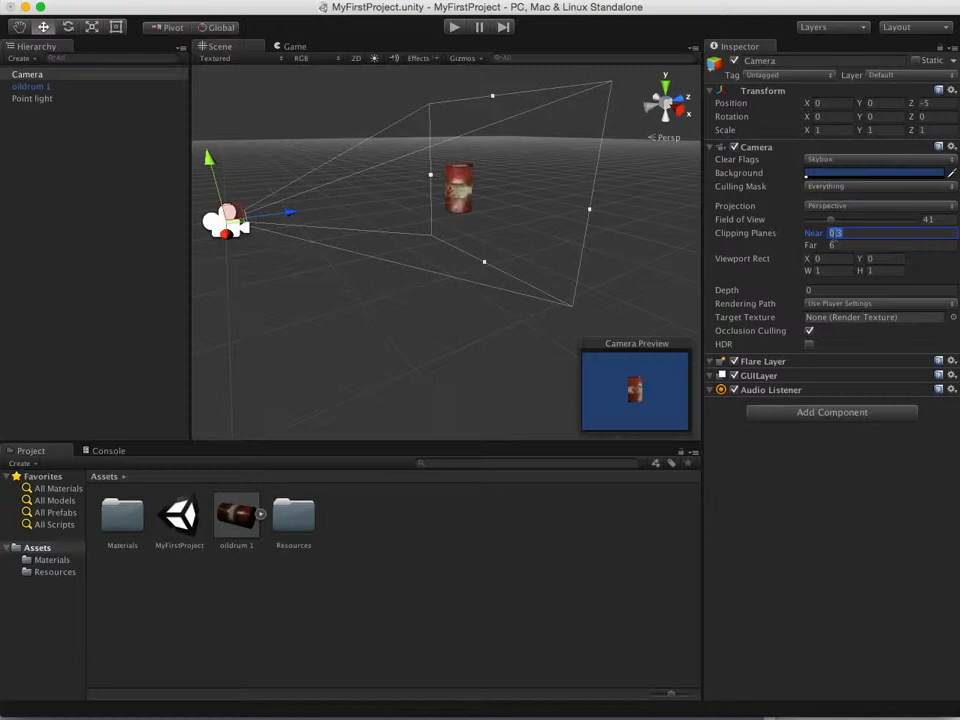
{"action": "type", "text": "3"}
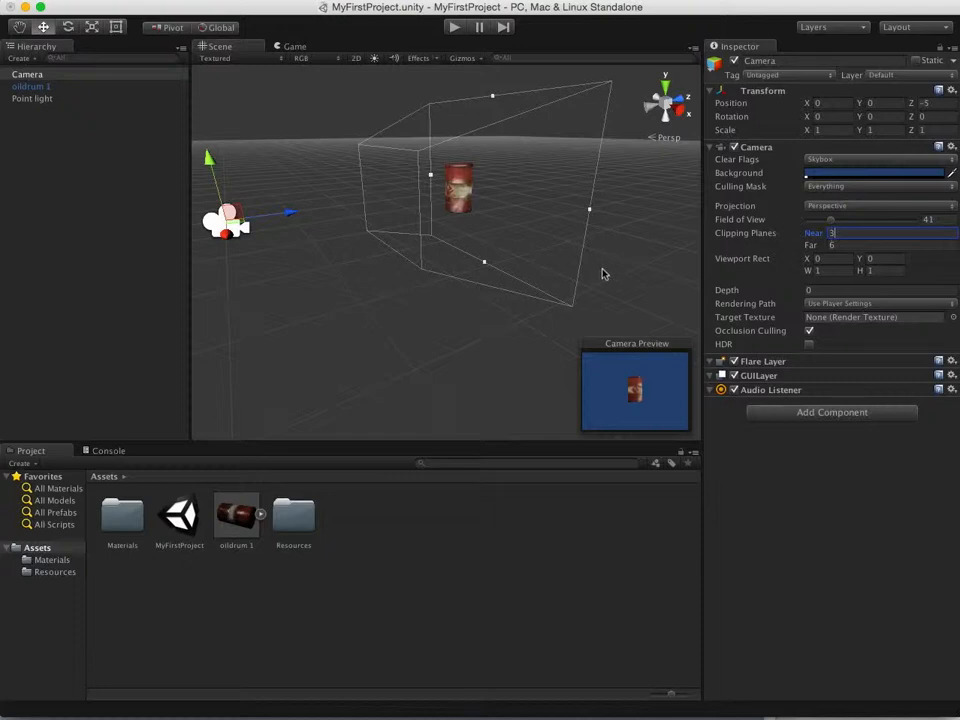
{"action": "left_click", "coordinate": [408, 345]}
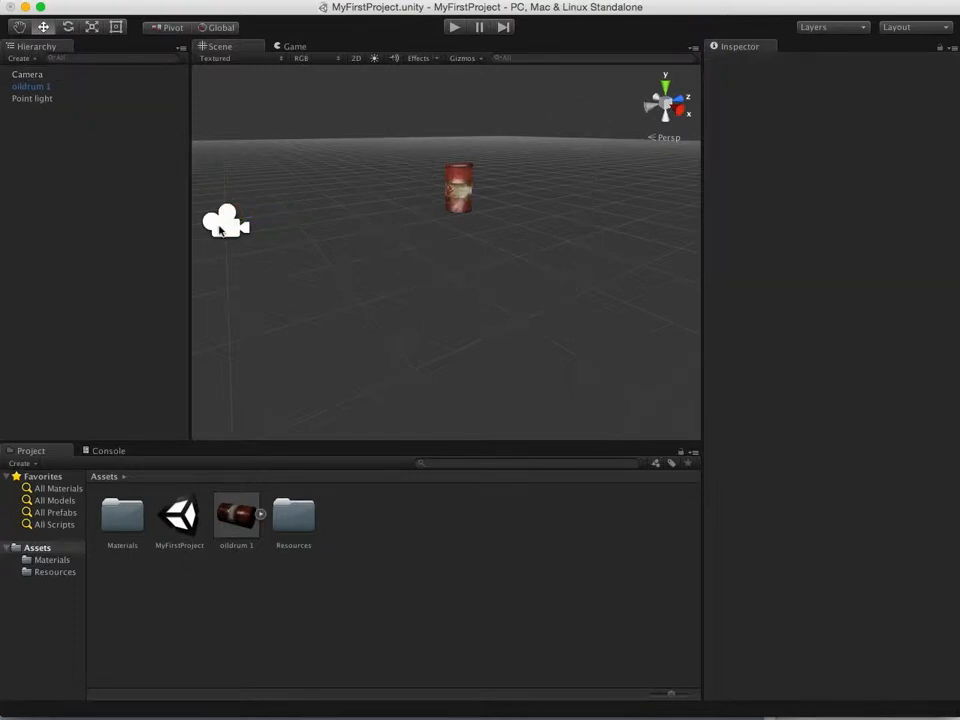
{"action": "left_click", "coordinate": [224, 220]}
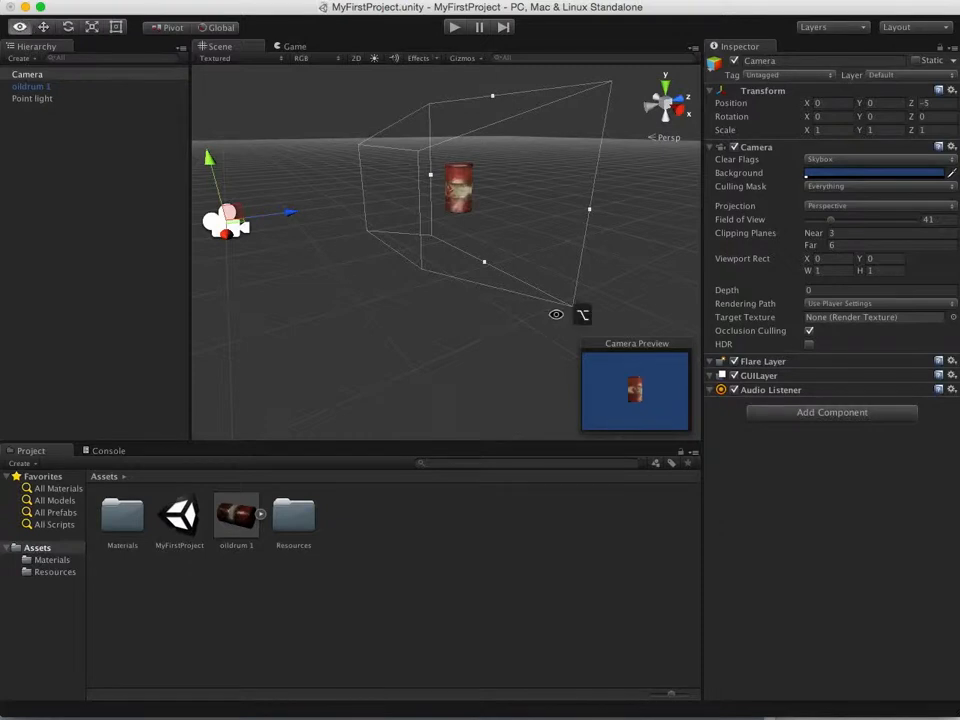
{"action": "left_click_drag", "start_coordinate": [555, 315], "coordinate": [574, 306], "text": "alt"}
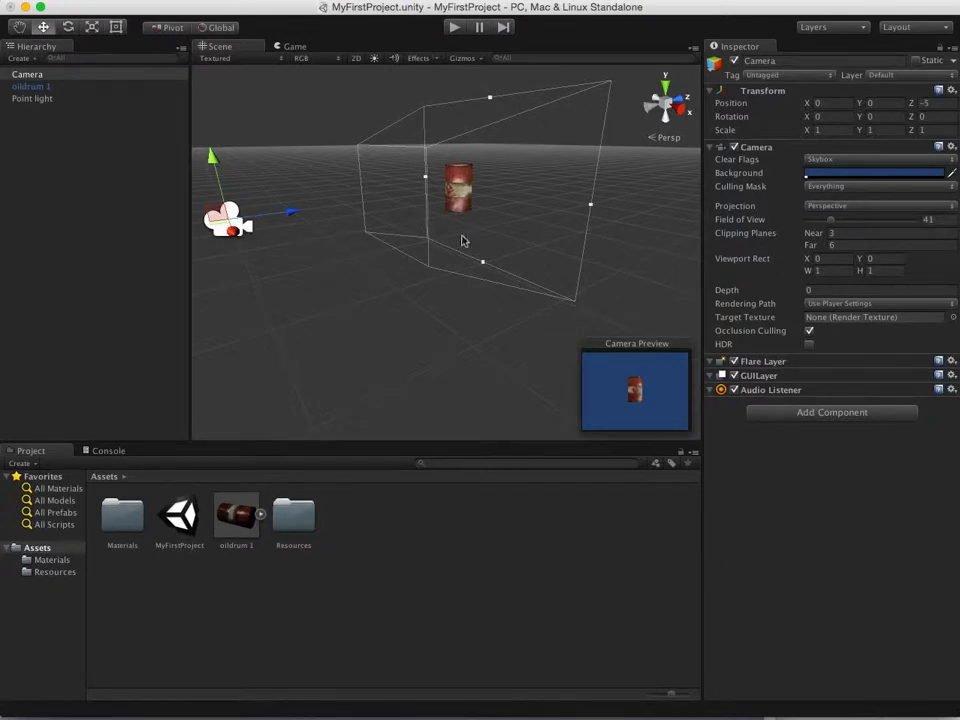
{"action": "left_click_drag", "start_coordinate": [508, 272], "coordinate": [321, 266], "text": "alt"}
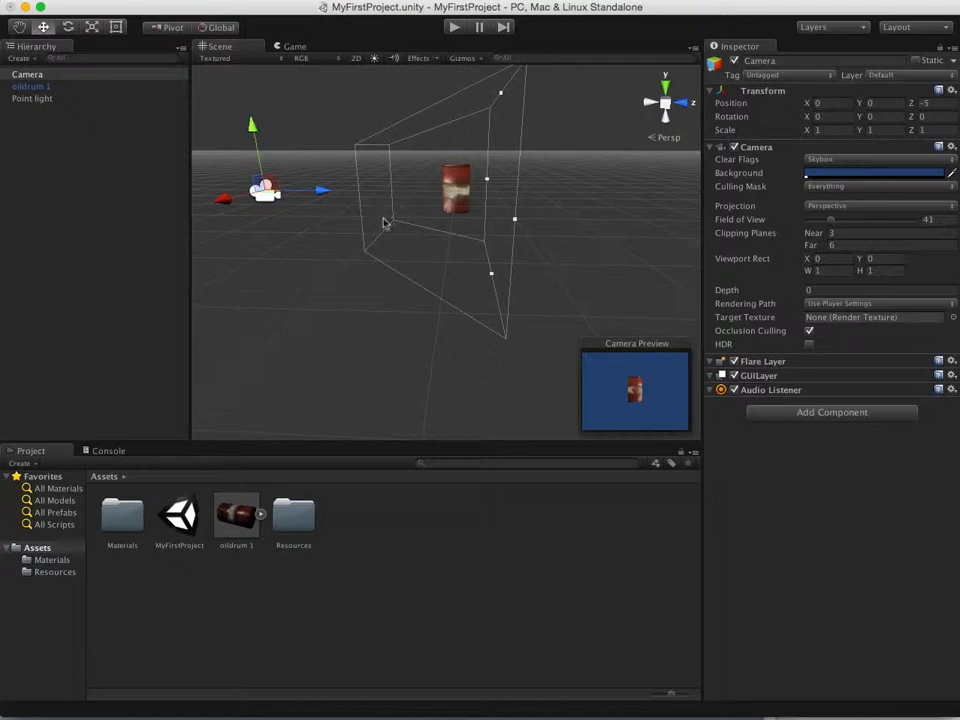
{"action": "left_click_drag", "start_coordinate": [381, 270], "coordinate": [431, 266], "text": "alt"}
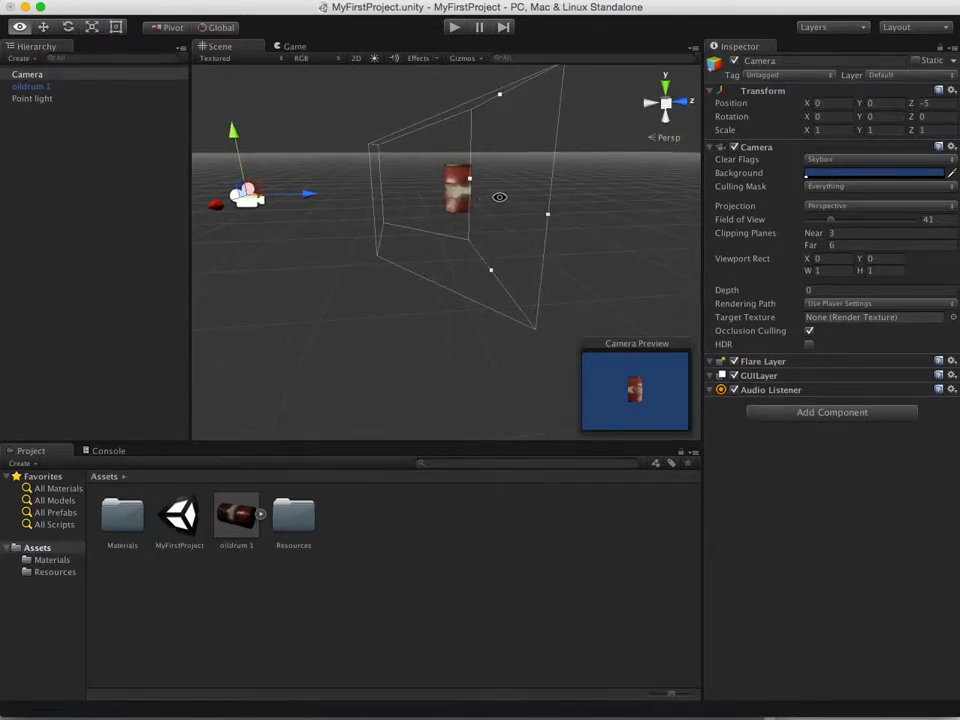
{"action": "left_click_drag", "start_coordinate": [456, 223], "coordinate": [424, 229], "text": "alt"}
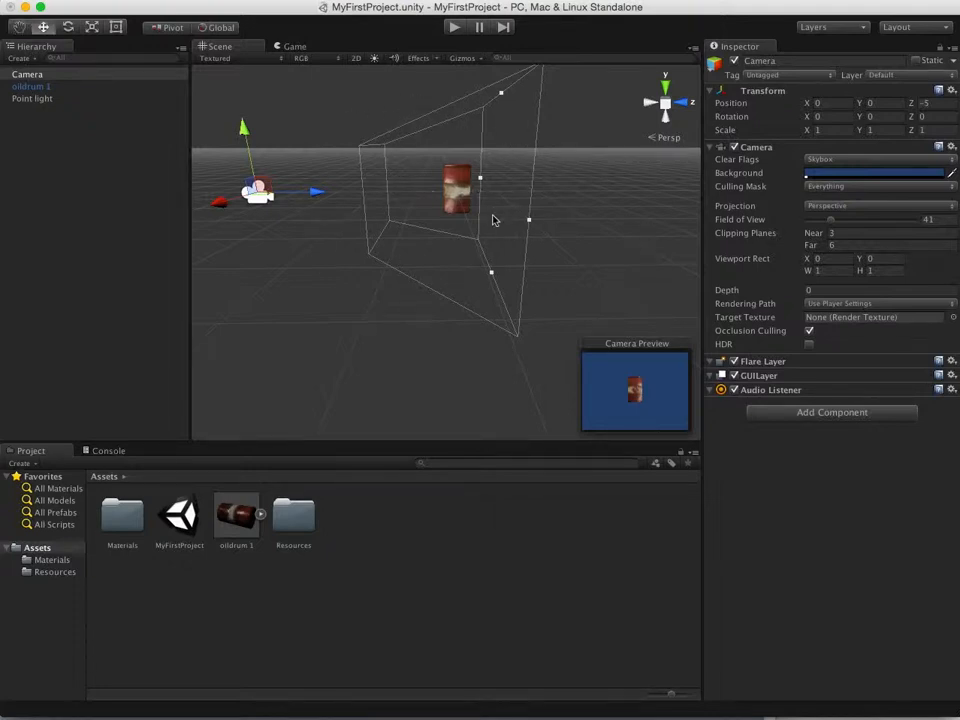
{"action": "left_click_drag", "start_coordinate": [334, 270], "coordinate": [467, 276], "text": "alt"}
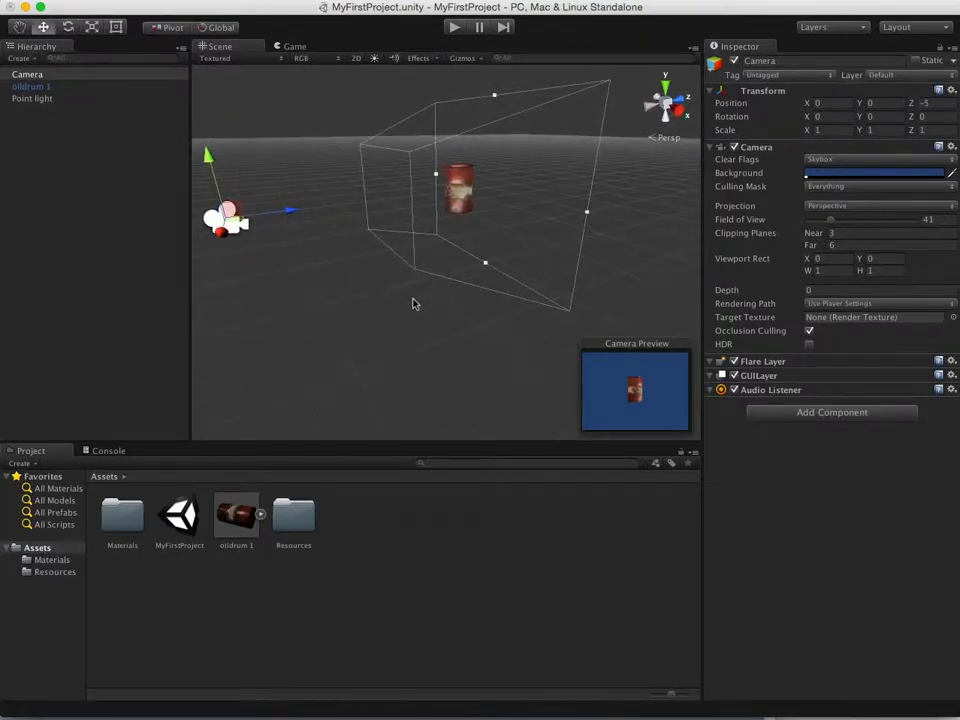
Step: Widen the camera's field of view to 63 and inspect the enlarged frustum around the oil drum from behind and from the side
{"action": "left_click_drag", "start_coordinate": [414, 304], "coordinate": [662, 309], "text": "alt"}
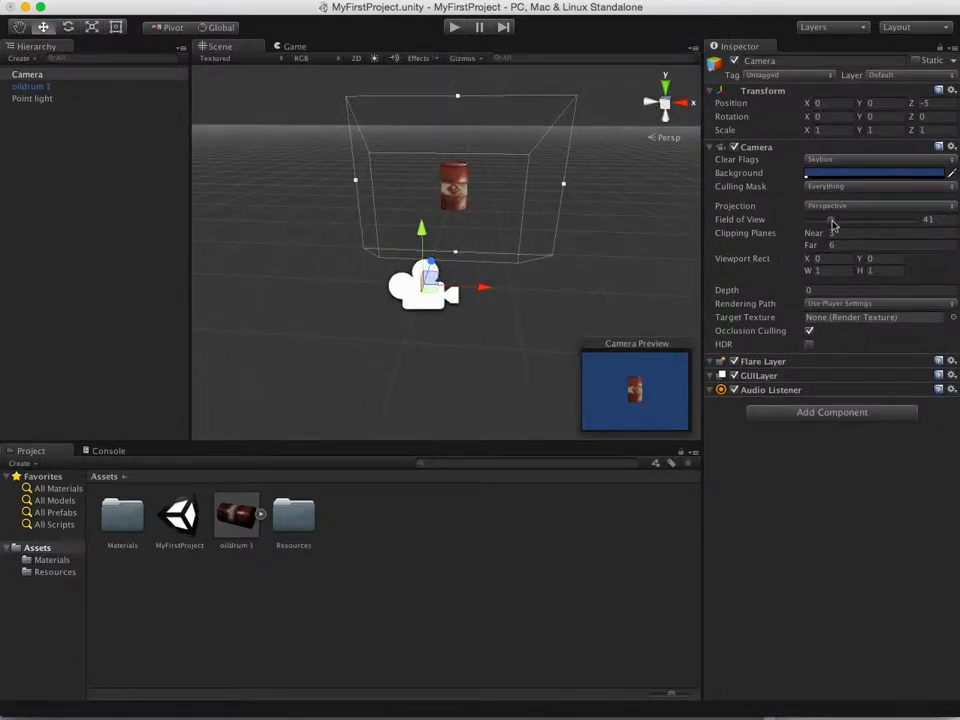
{"action": "left_click", "coordinate": [520, 249]}
{"action": "left_click", "coordinate": [428, 298]}
{"action": "left_click_drag", "start_coordinate": [830, 222], "coordinate": [845, 221]}
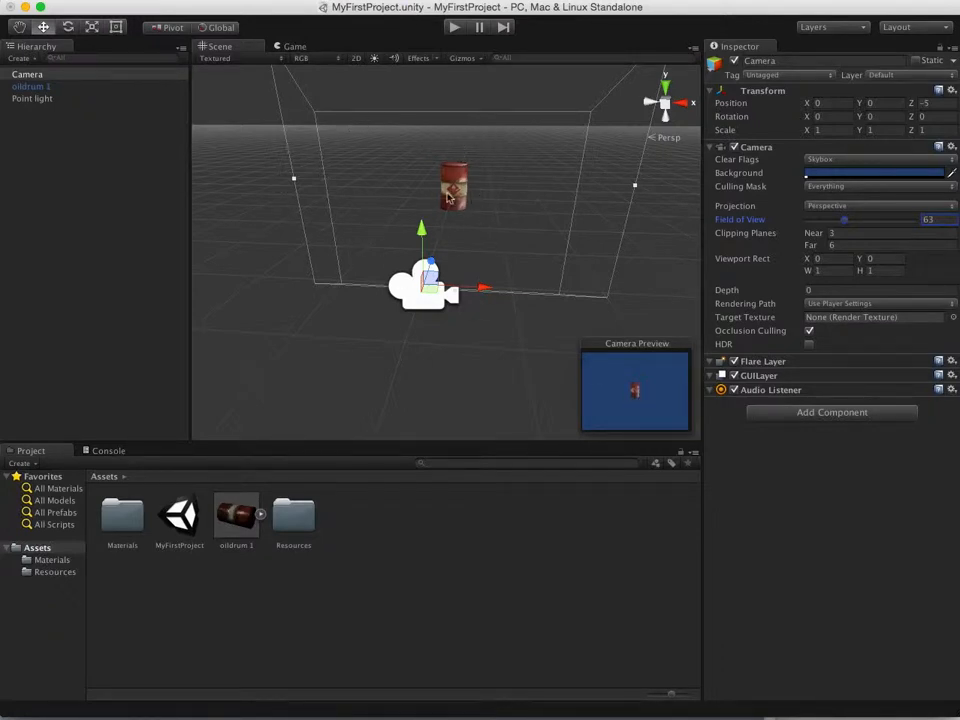
{"action": "left_click_drag", "start_coordinate": [463, 227], "coordinate": [388, 251], "text": "alt"}
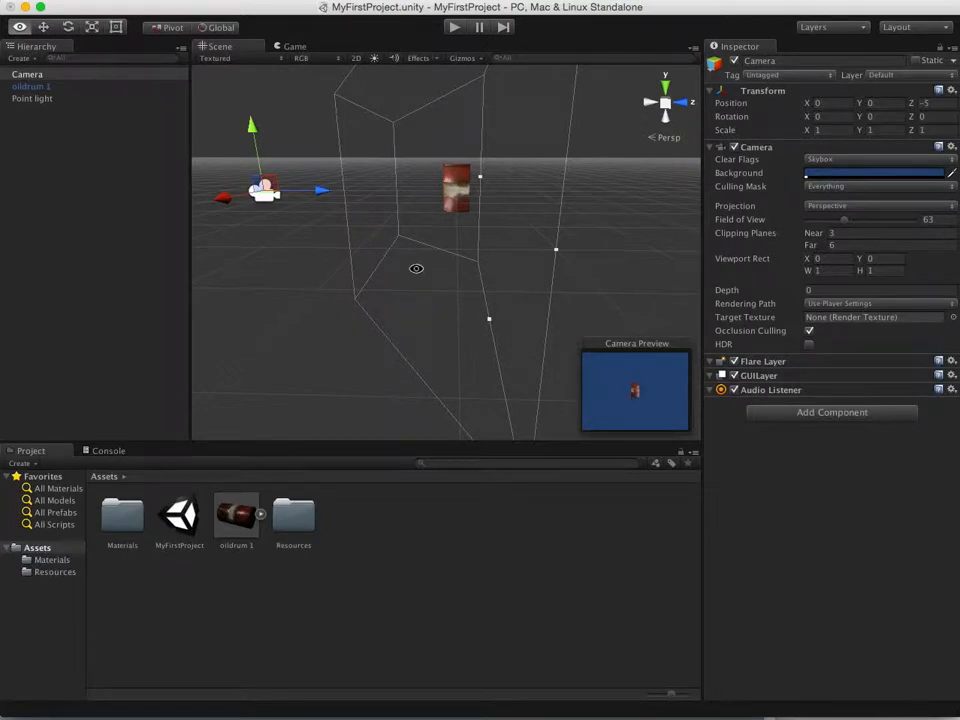
{"action": "left_click_drag", "start_coordinate": [364, 259], "coordinate": [186, 240], "text": "alt"}
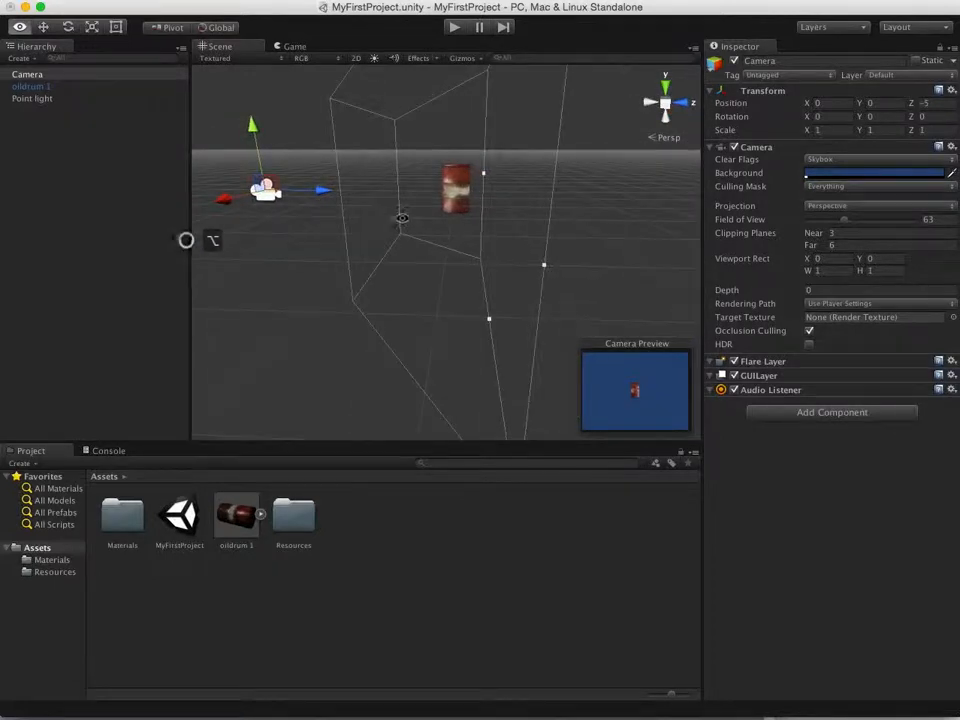
{"action": "left_click_drag", "start_coordinate": [461, 229], "coordinate": [620, 238], "text": "alt"}
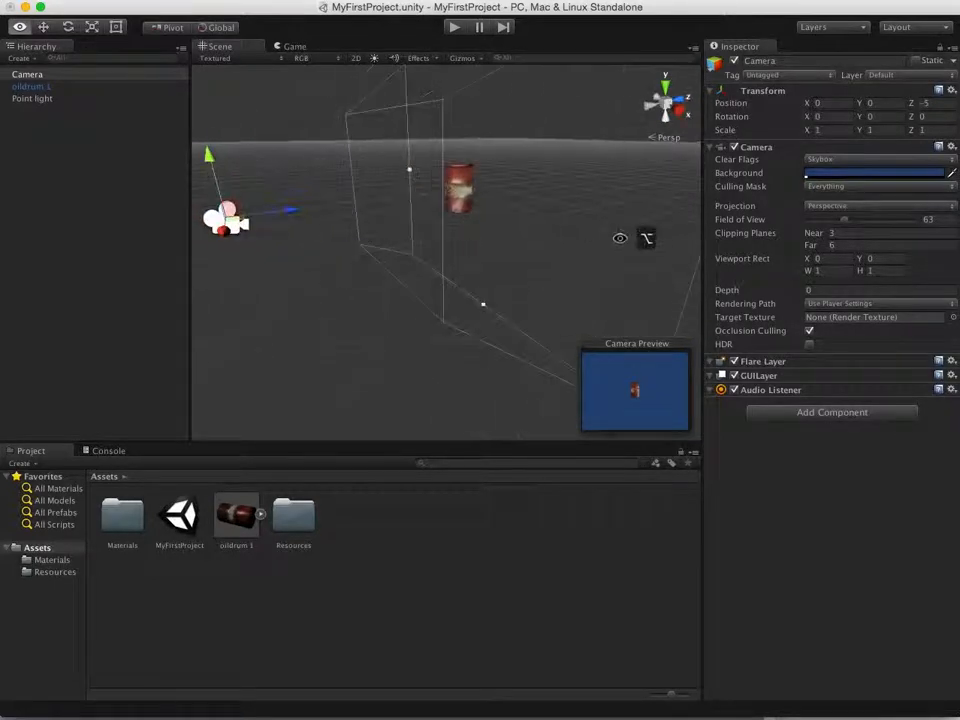
{"action": "left_click_drag", "start_coordinate": [394, 223], "coordinate": [455, 202], "text": "alt"}
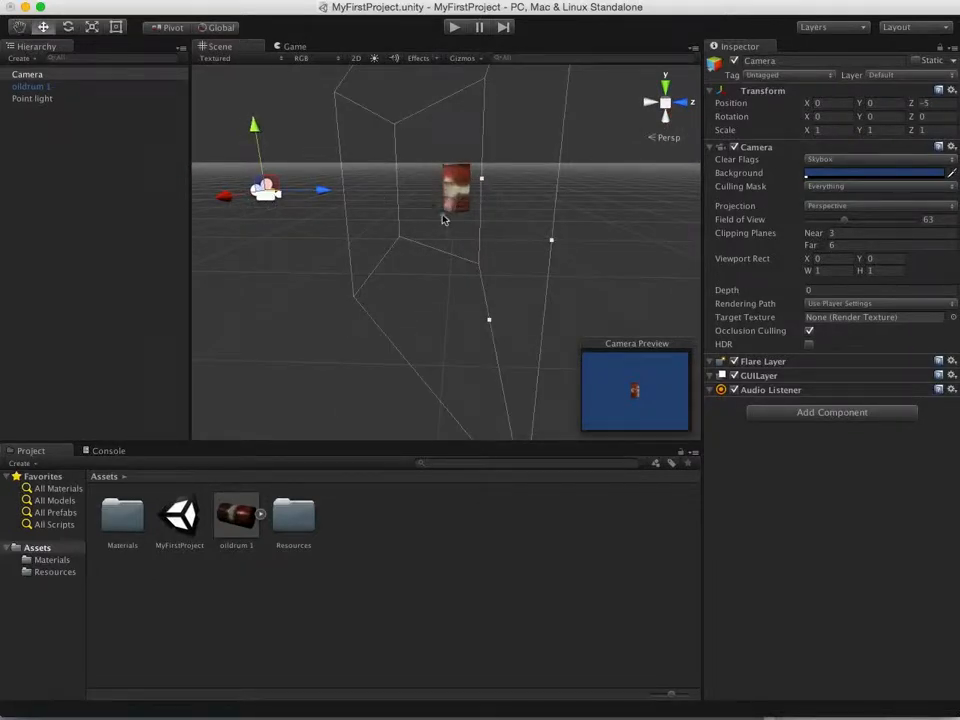
Step: Compare the camera's frustum and preview with the field of view narrowed to 13 and widened again to 53
{"action": "left_click_drag", "start_coordinate": [845, 224], "coordinate": [816, 223]}
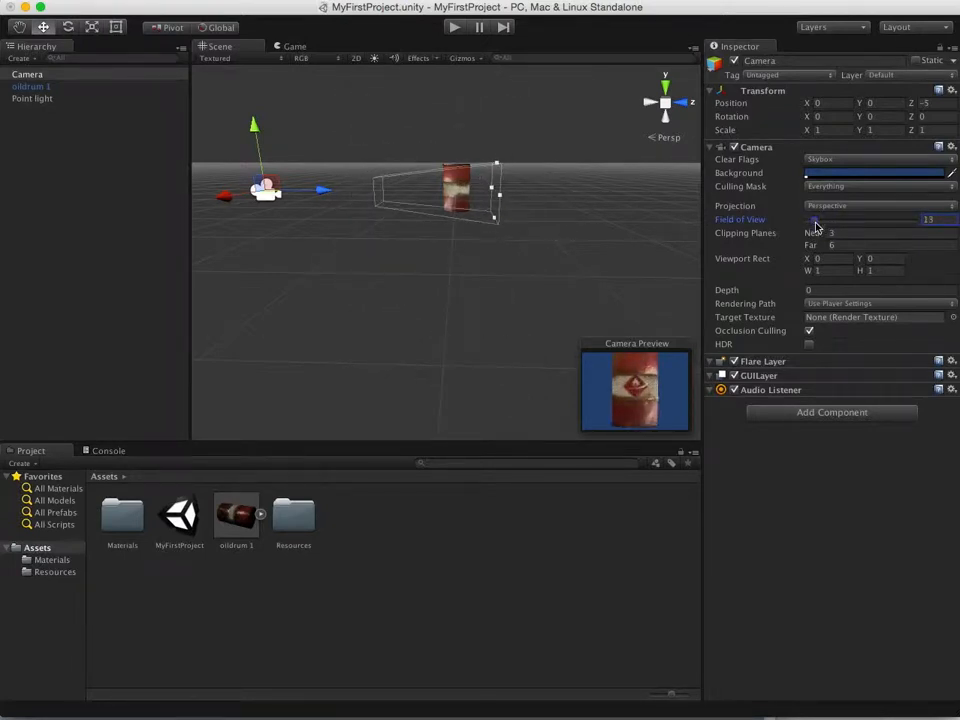
{"action": "left_click_drag", "start_coordinate": [816, 223], "coordinate": [841, 227]}
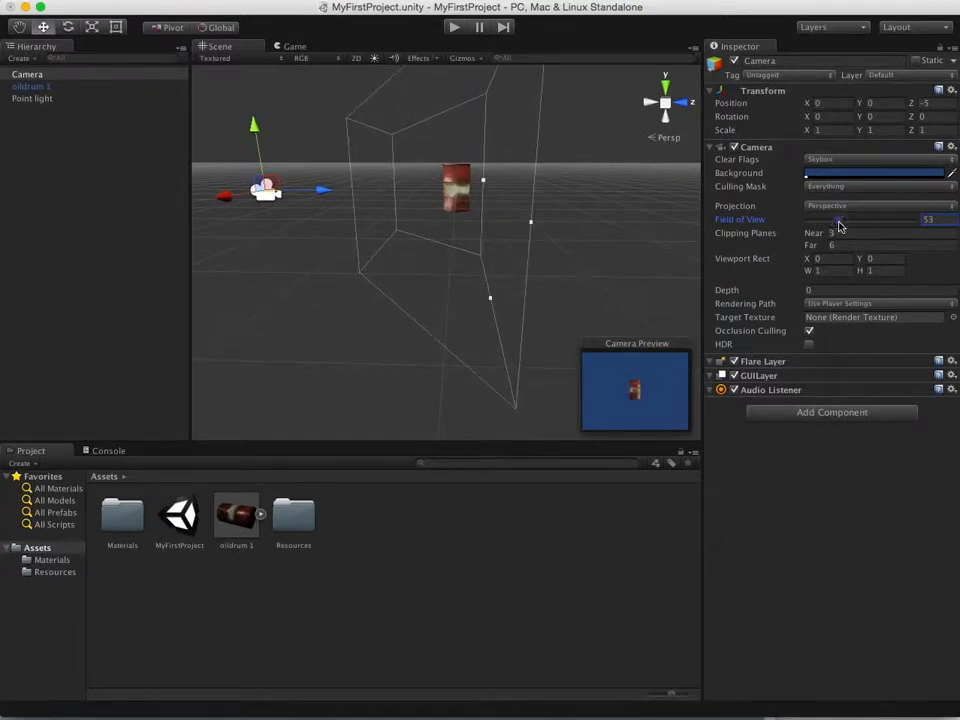